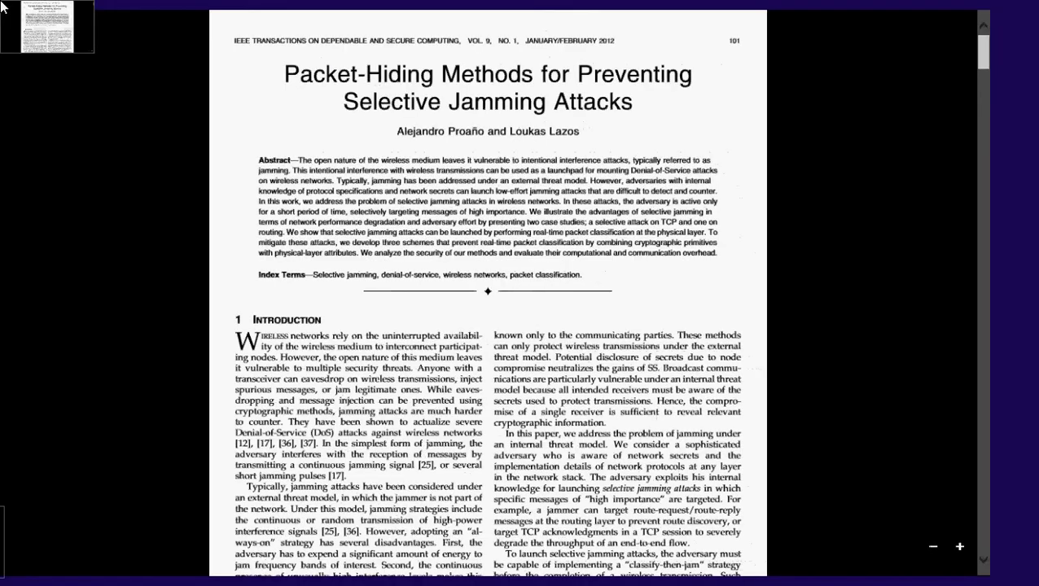
Step: Bring the BATCH 17 project presentation in front of the PDF paper
left_click(581, 389)
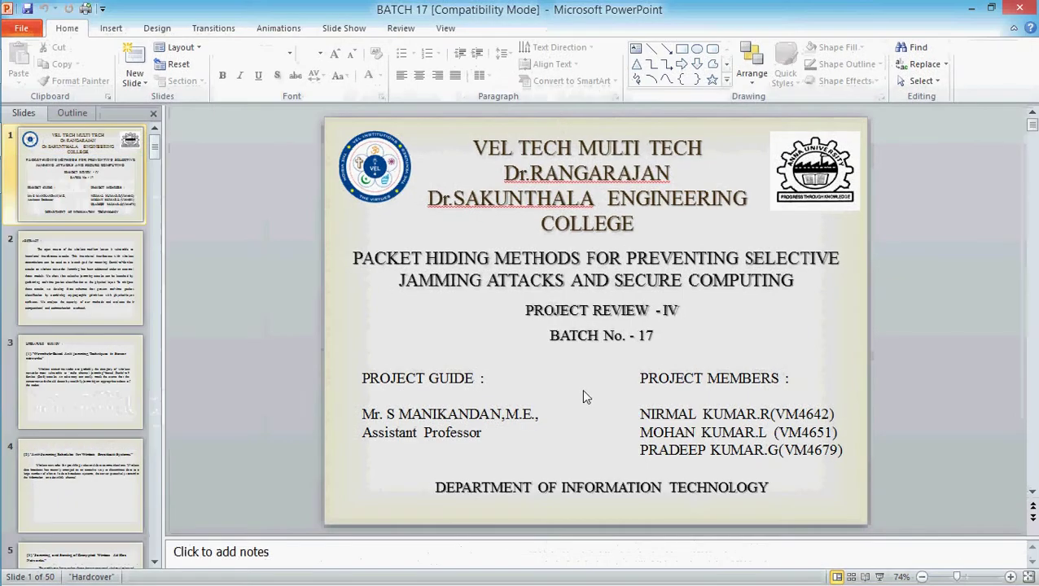
Step: Show slide 2, the Abstract, from the Slides pane
left_click(62, 272)
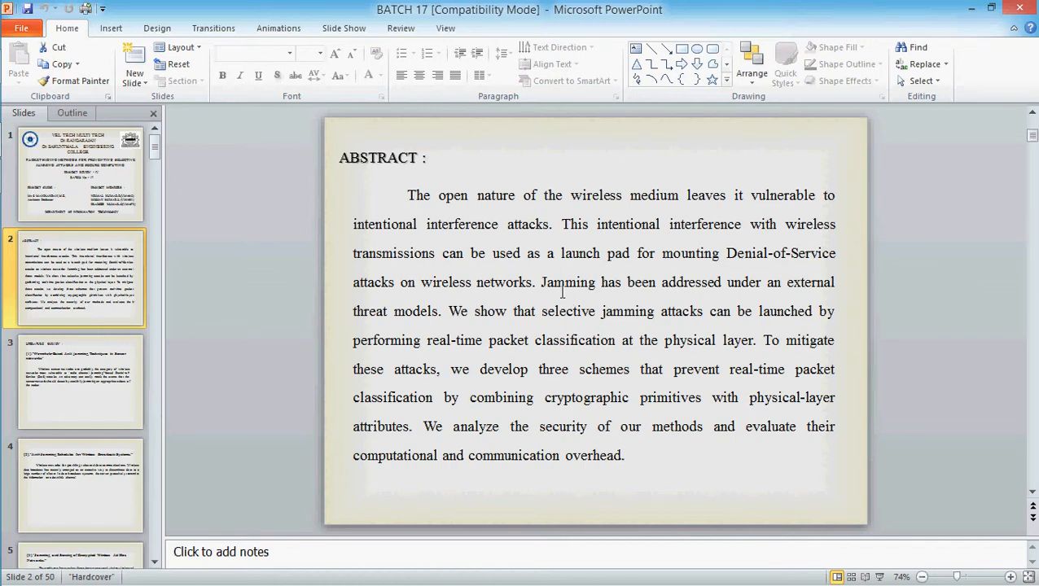
mouse_move(2, 281)
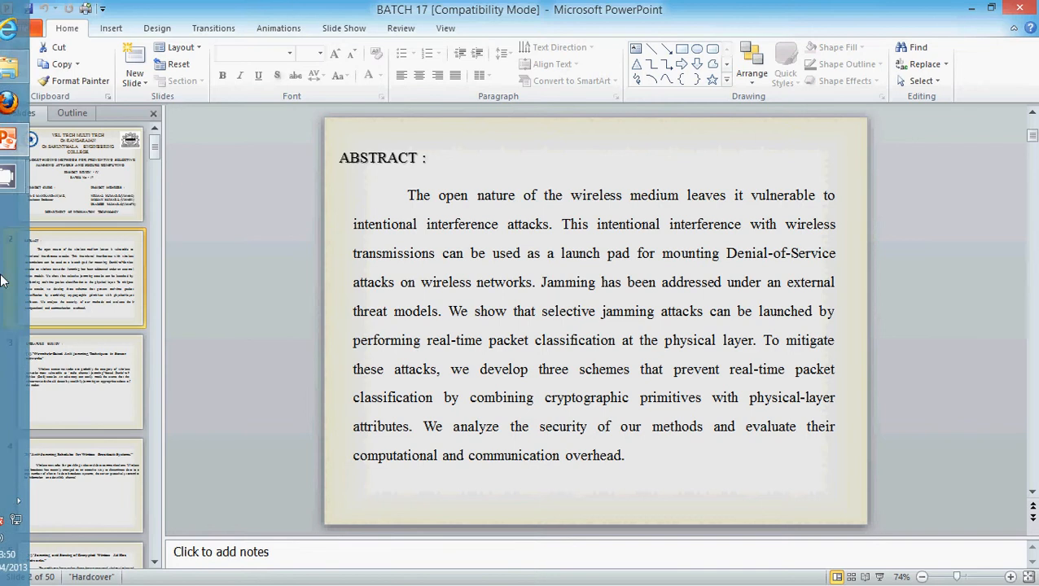
scroll(82, 342, "down", 2)
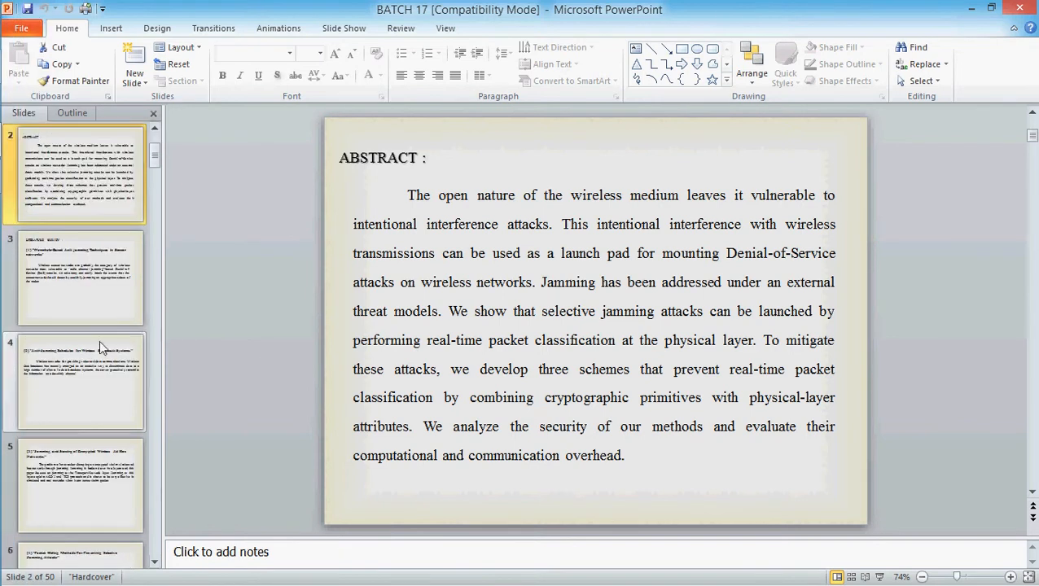
scroll(57, 396, "down", 1)
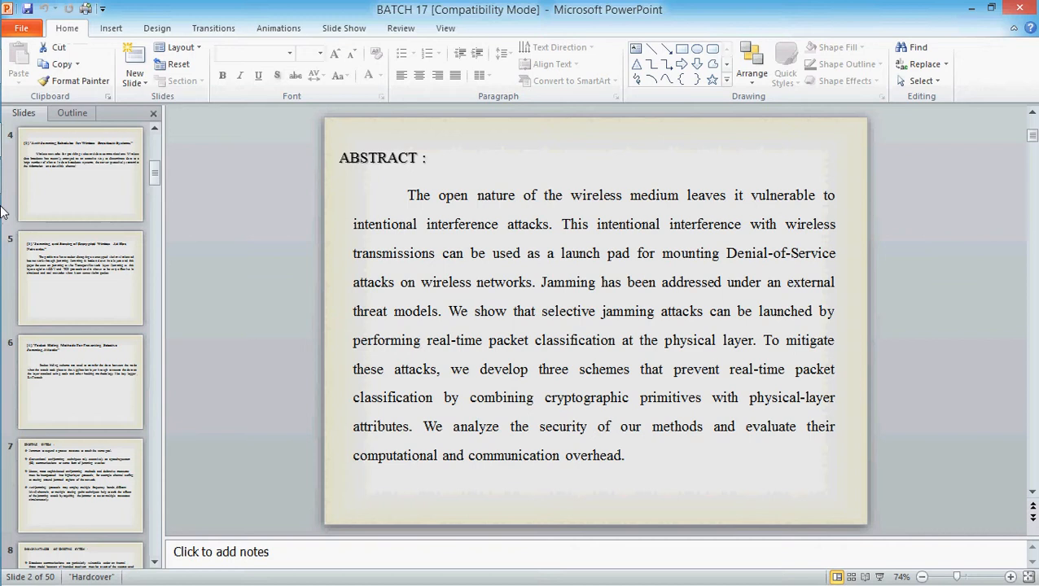
Step: Bring the CamStudio recorder forward while moving on to slide 11, Proposed System
left_click(143, 130)
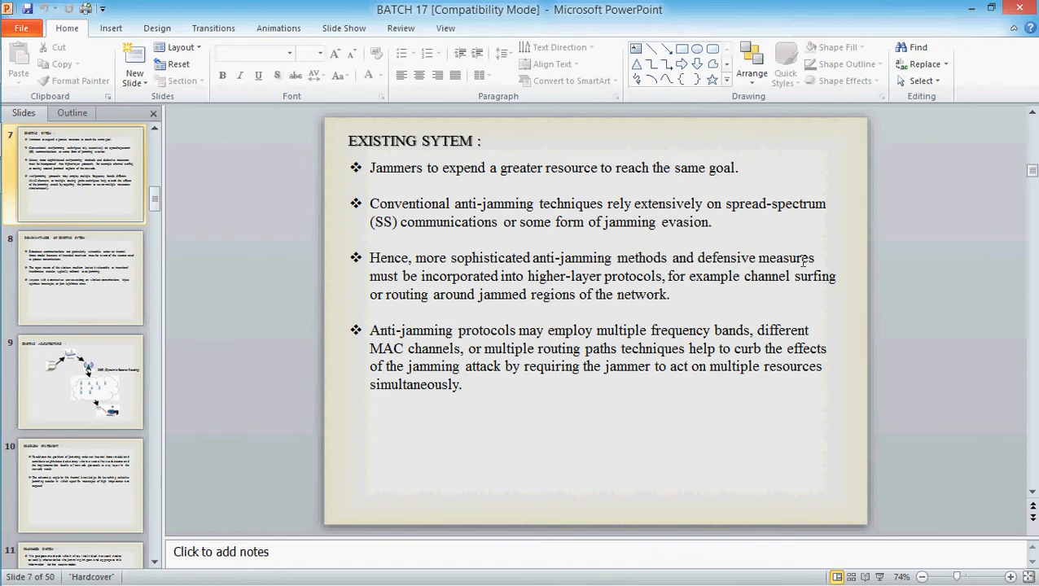
mouse_move(22, 175)
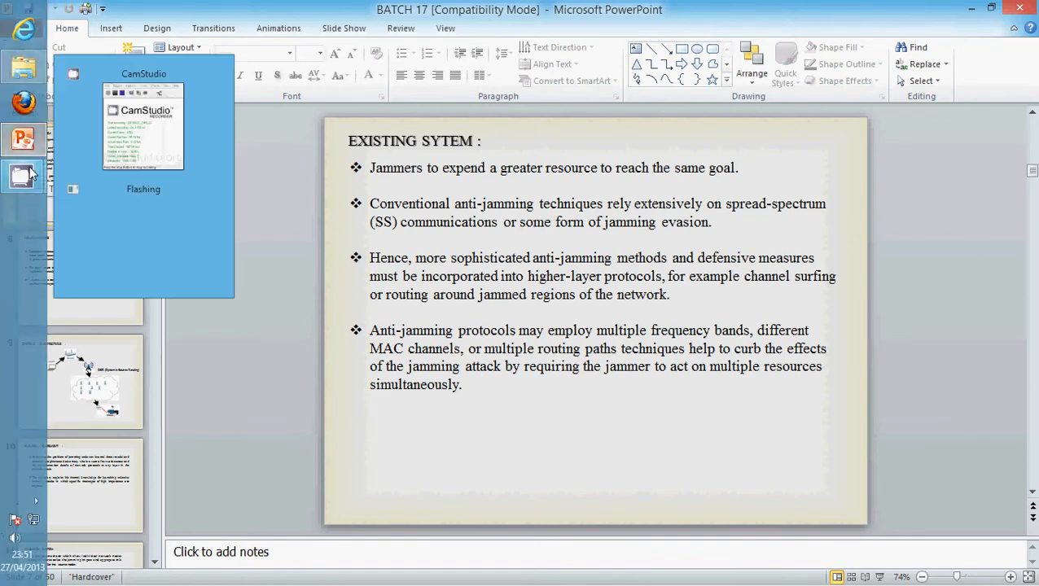
left_click(143, 126)
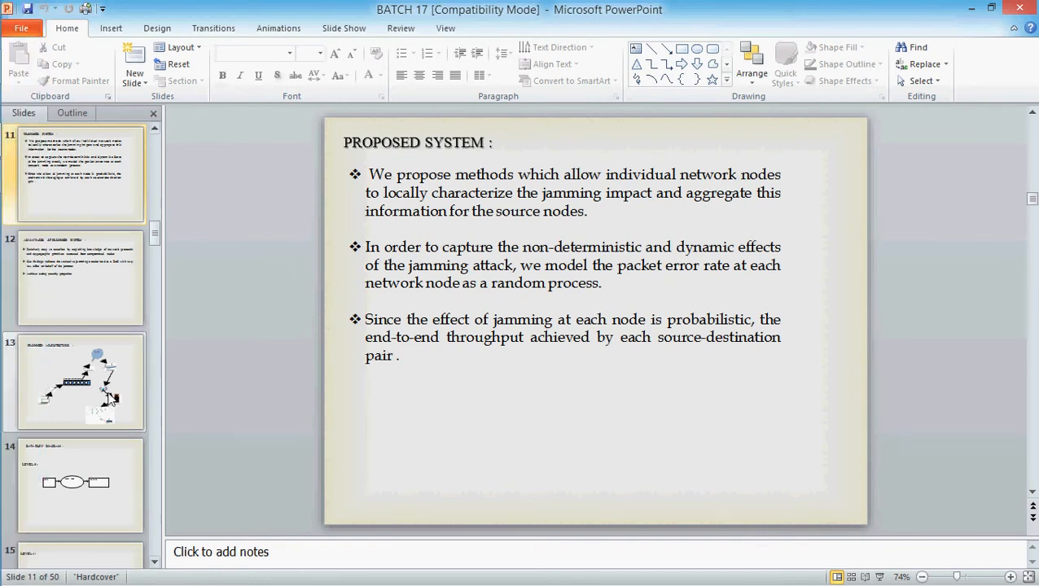
Step: Jump to the Data Flow Diagram slide, then to slide 18, the Modules list
left_click(80, 485)
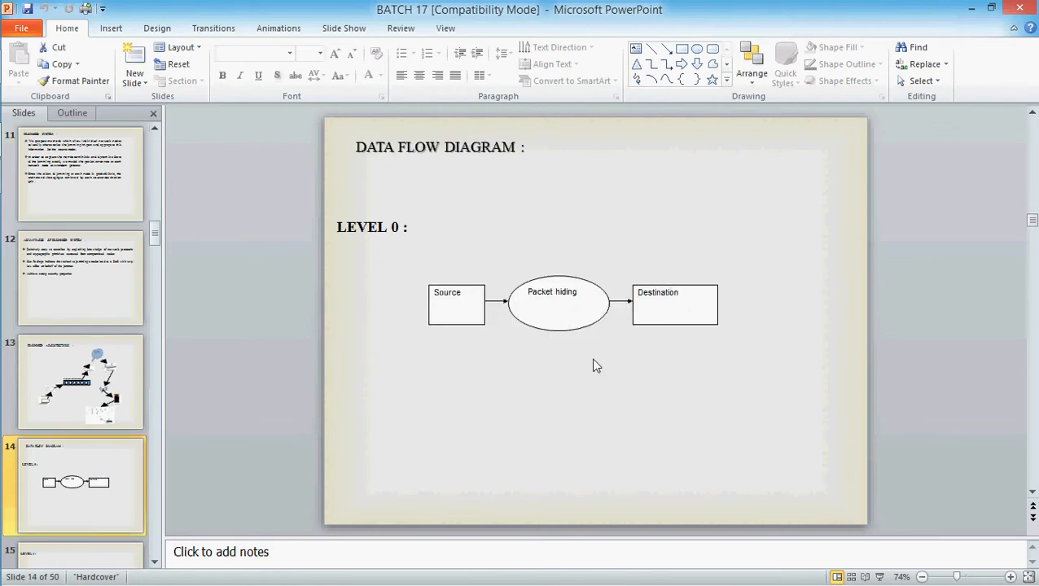
scroll(595, 365, "down", 1)
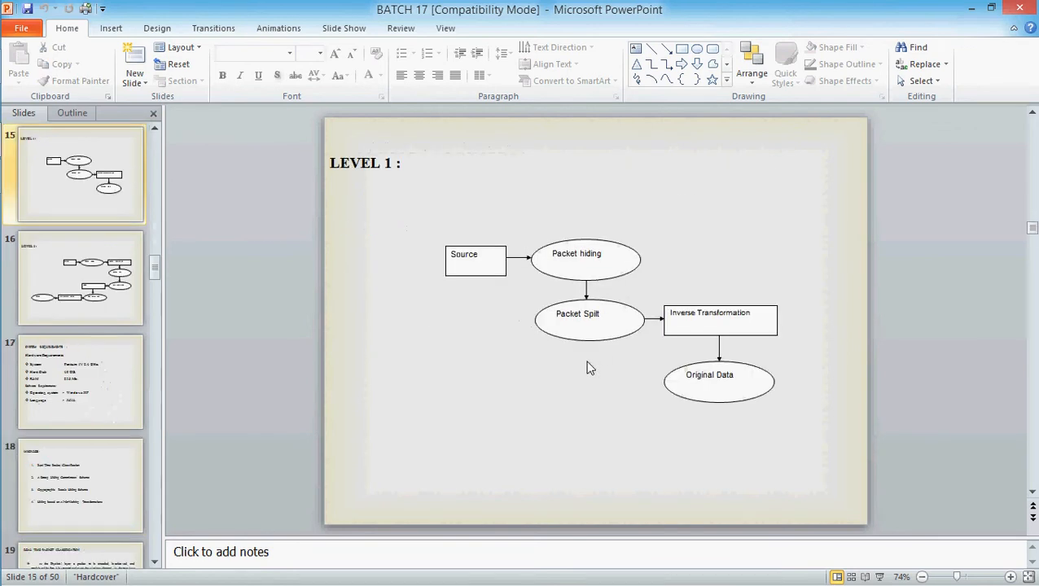
scroll(565, 367, "down", 1)
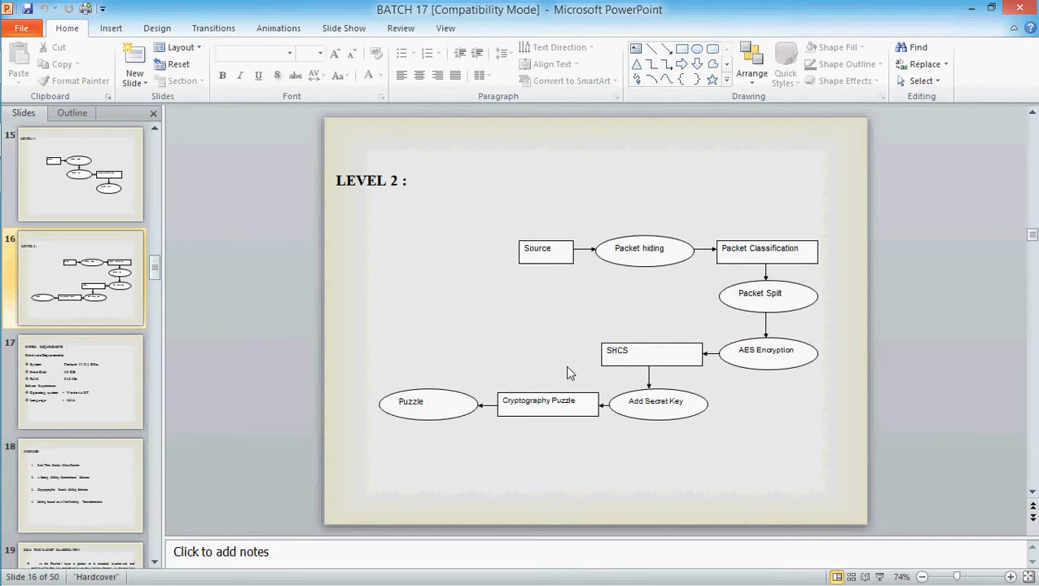
scroll(570, 373, "down", 1)
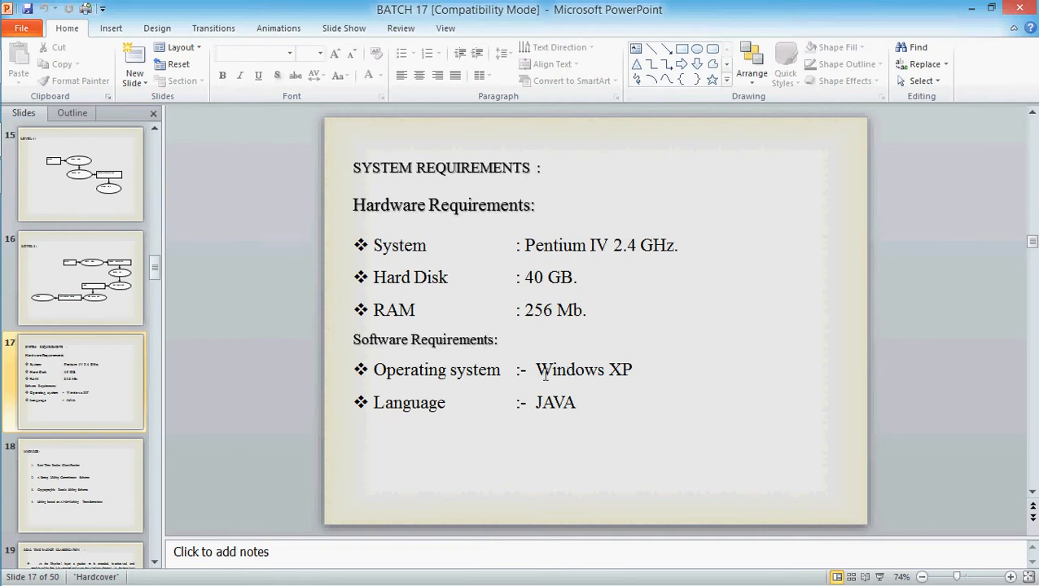
left_click(120, 470)
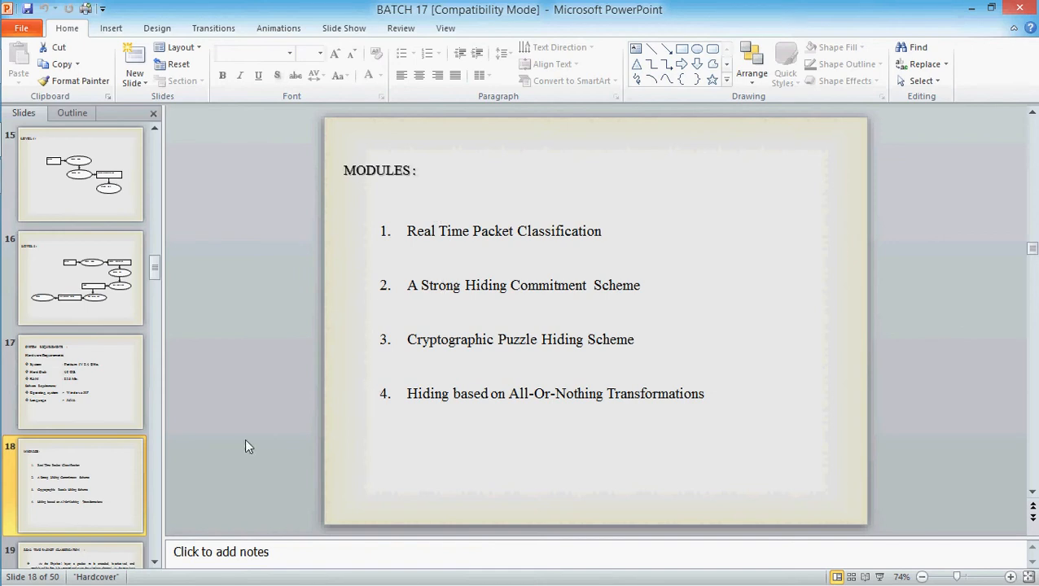
scroll(103, 468, "down", 1)
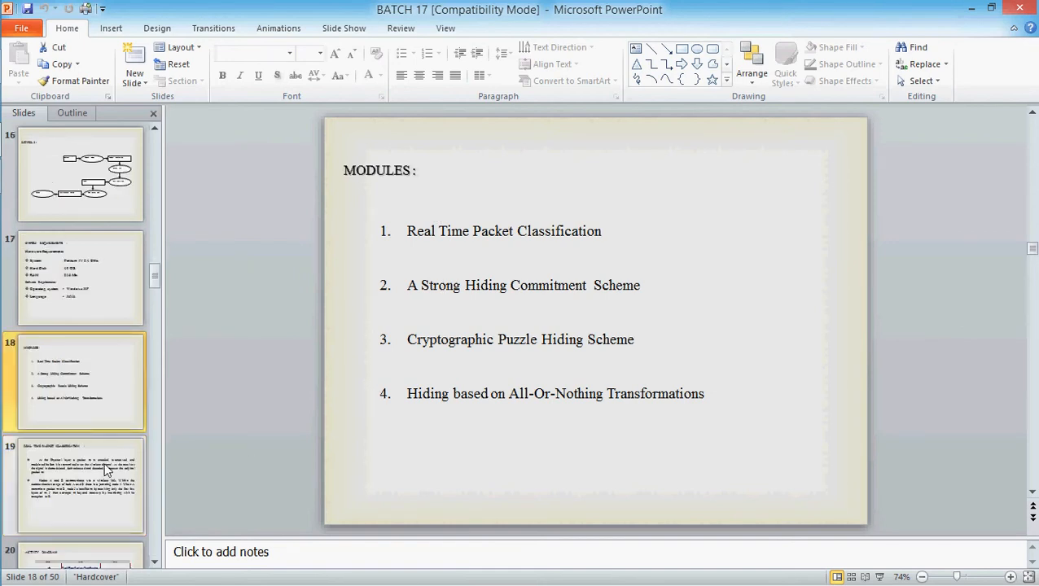
Step: Show slide 19 on Real Time Packet Classification
left_click(104, 466)
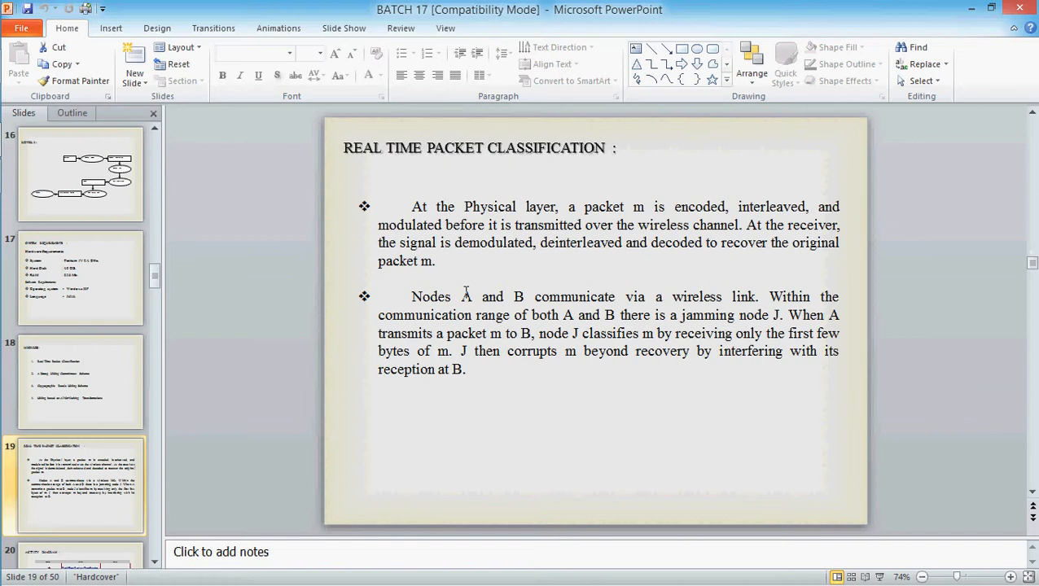
scroll(465, 293, "down", 1)
scroll(464, 293, "down", 1)
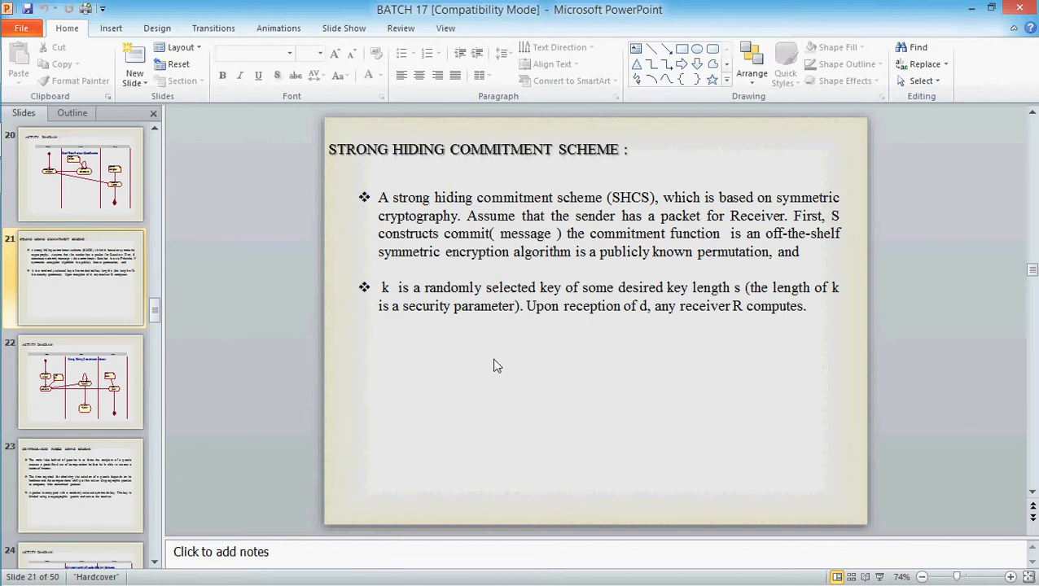
scroll(497, 365, "down", 1)
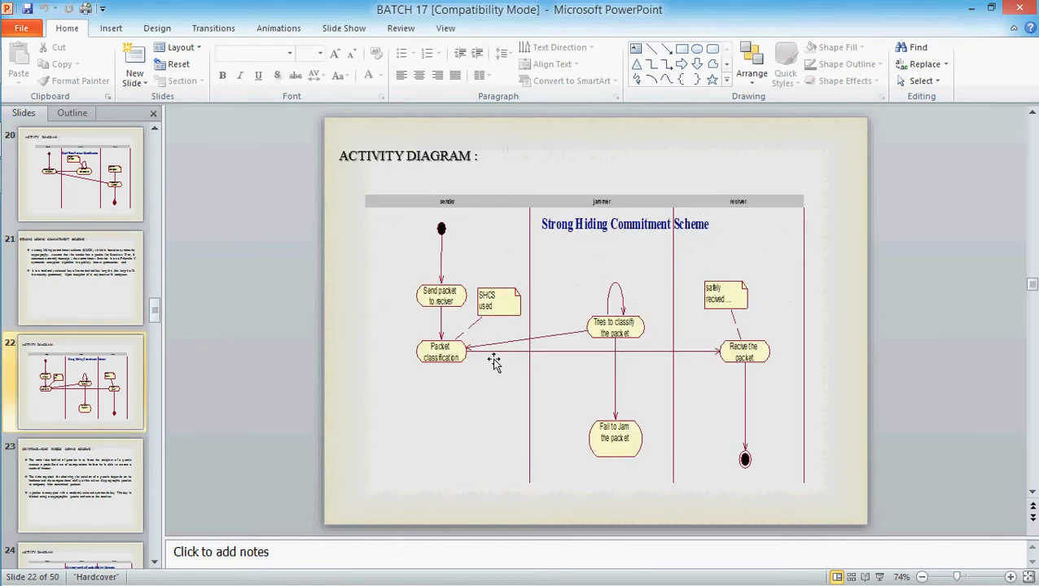
scroll(498, 366, "down", 1)
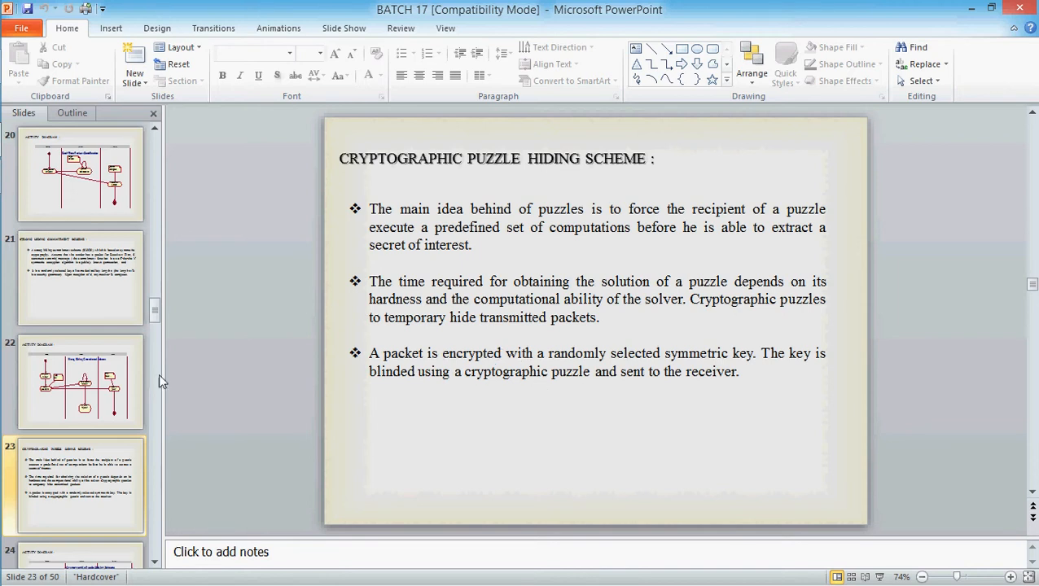
scroll(109, 439, "down", 1)
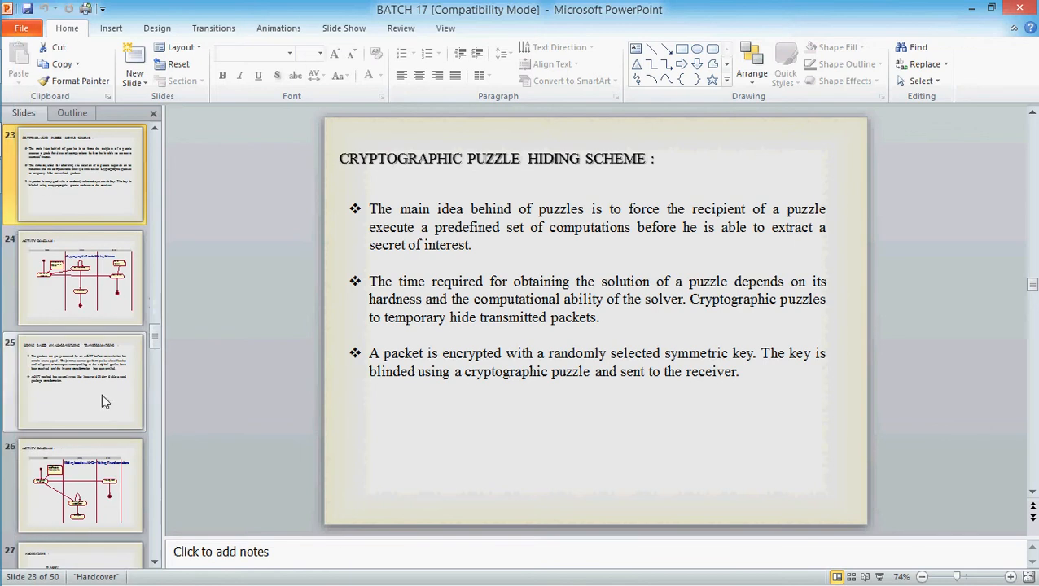
Step: Show slide 25, Hiding Based on All-or-Nothing Transformations
left_click(102, 394)
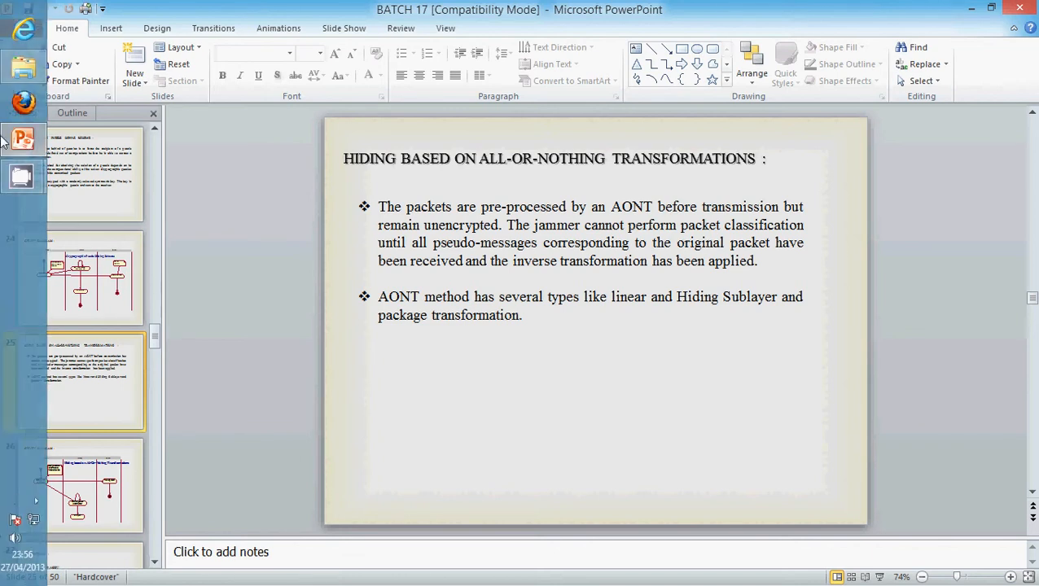
mouse_move(22, 176)
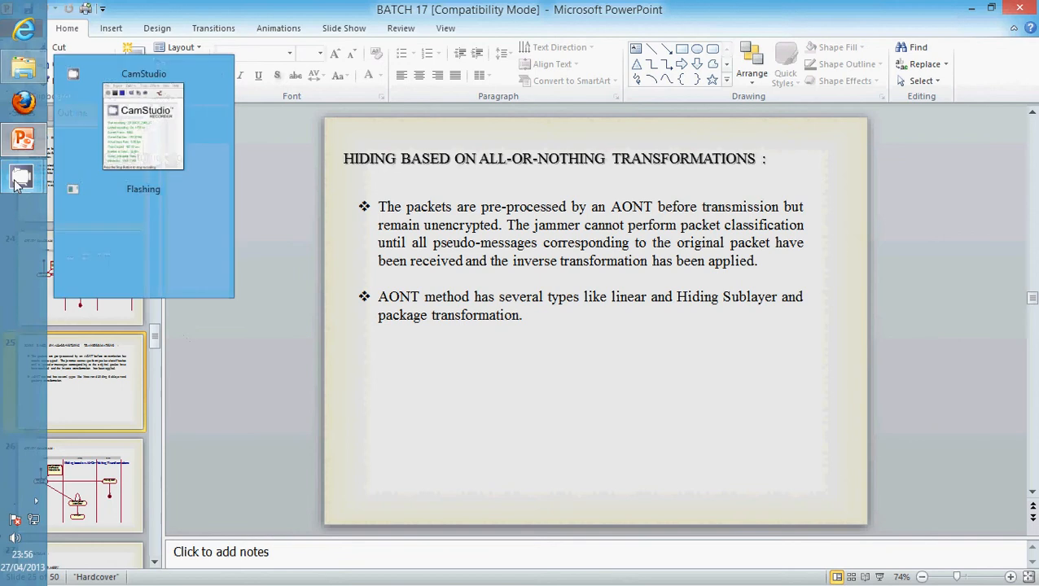
Step: Launch Main.bat and open the multipath source sending window
left_click(143, 131)
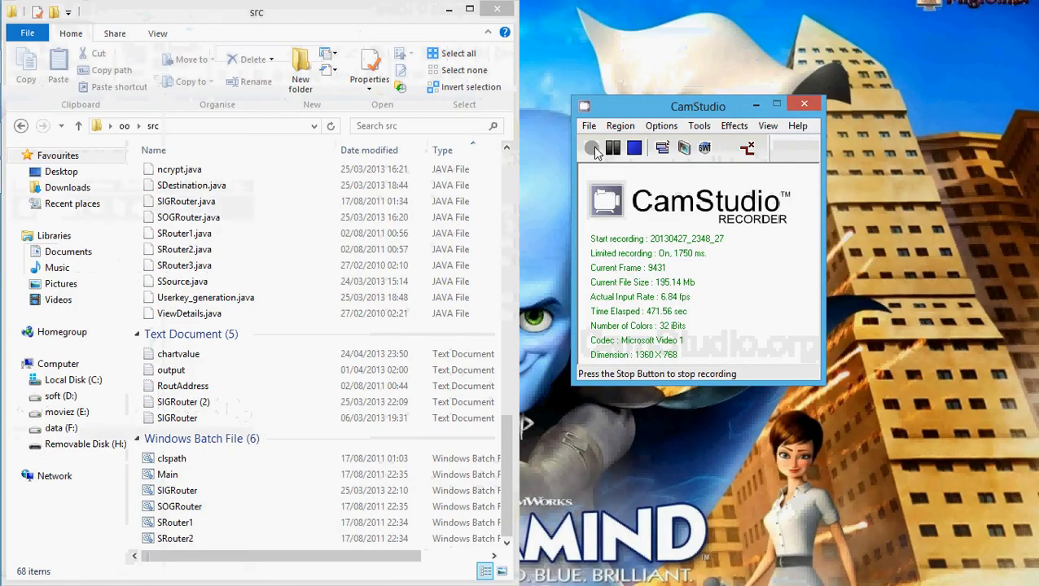
double_click(167, 475)
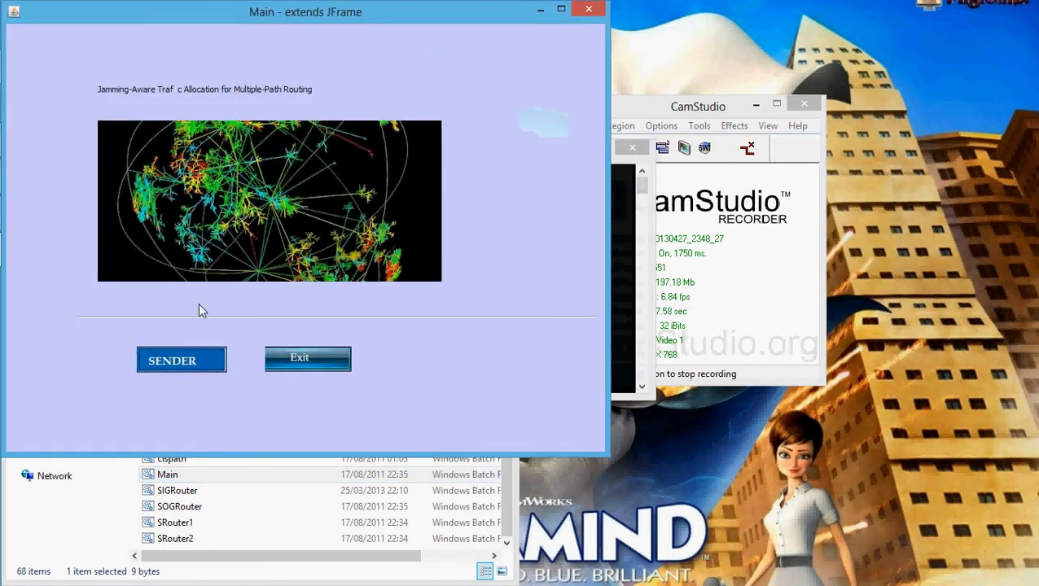
left_click(198, 361)
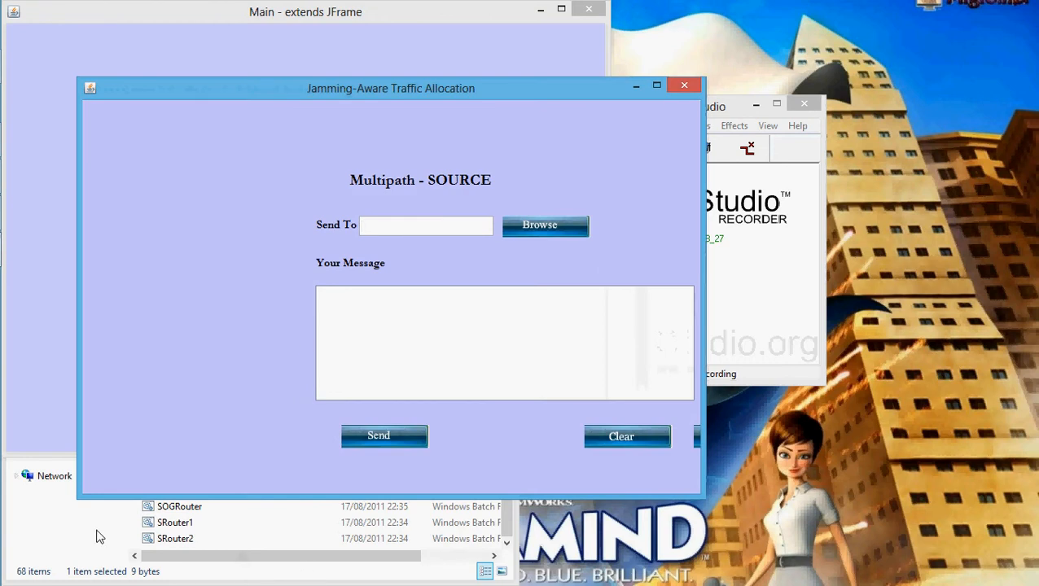
left_click(98, 535)
Step: Start the SOGRouter destination, SRouter1 with its router id, and launch SRouter2
left_click(176, 490)
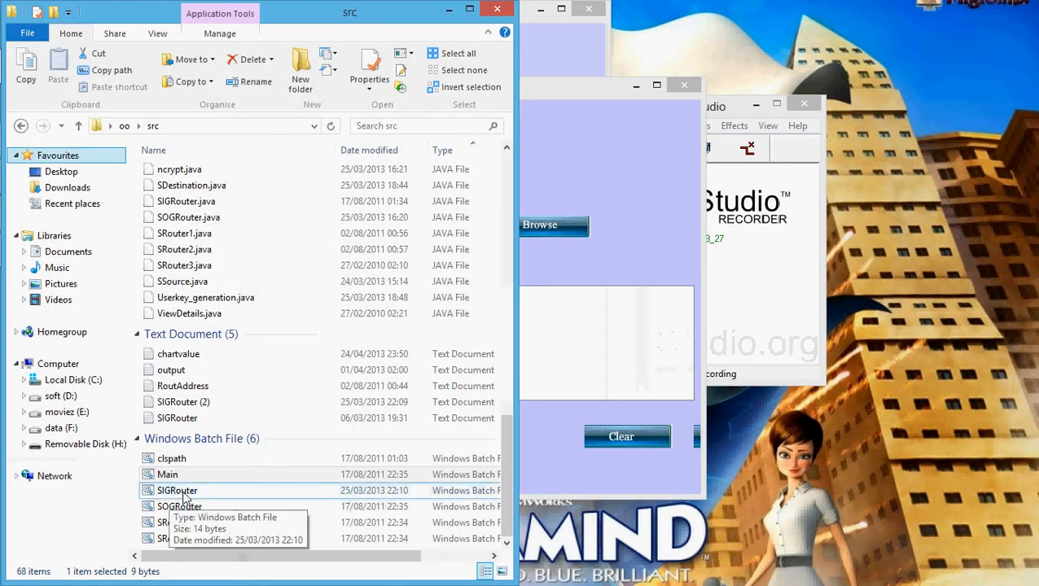
double_click(179, 507)
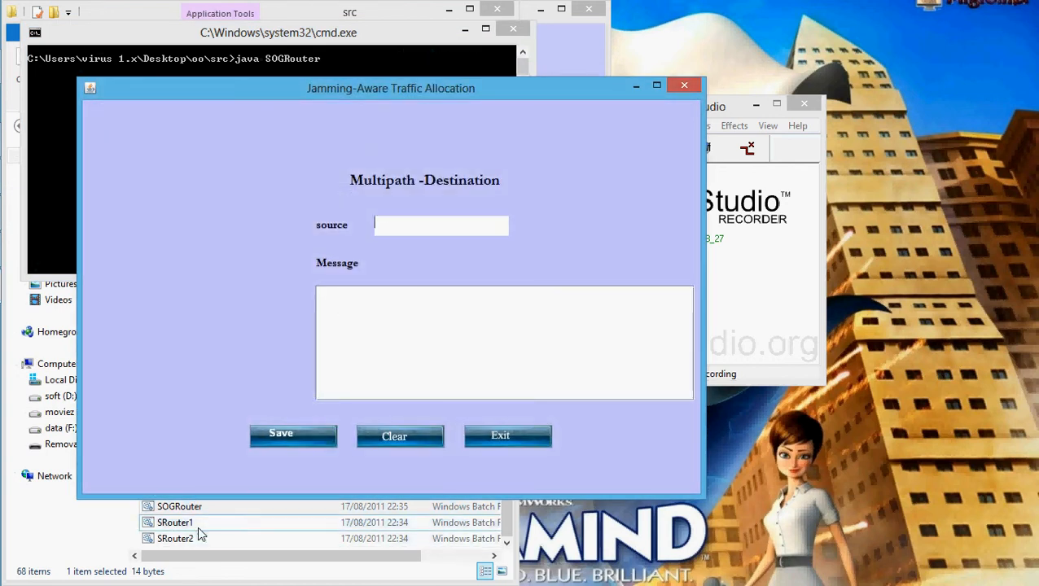
double_click(175, 522)
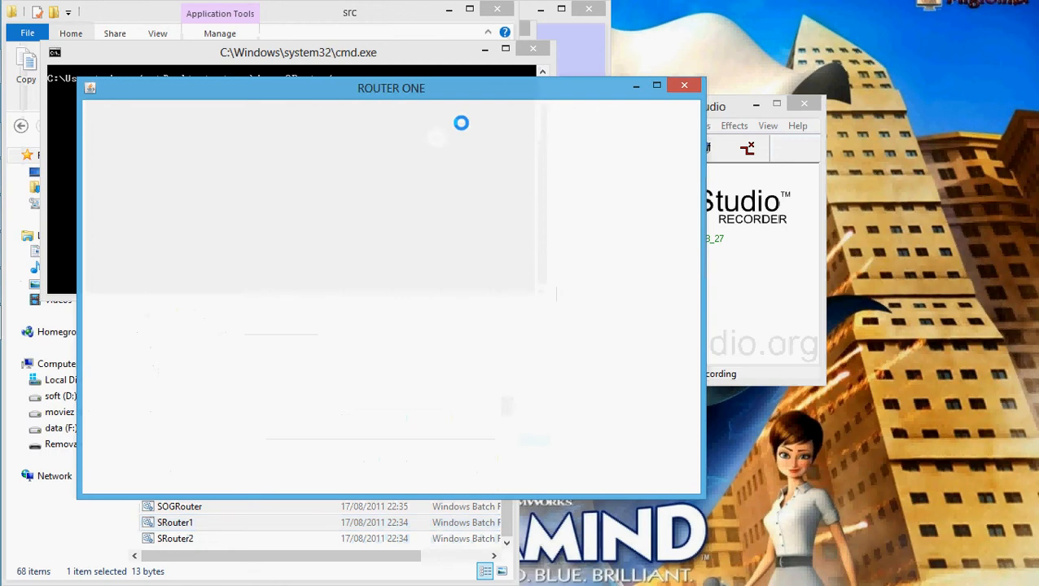
left_click(270, 436)
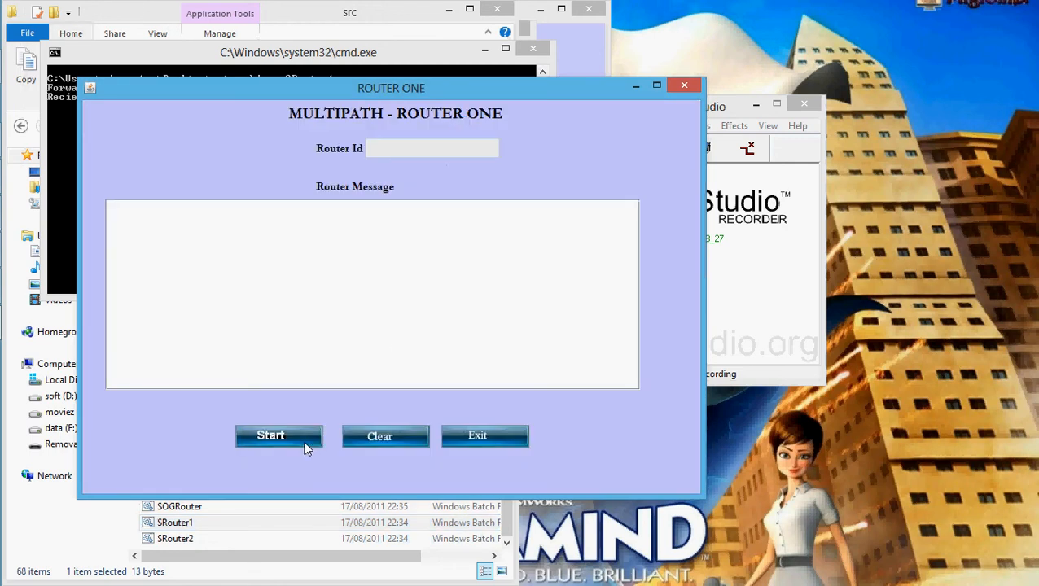
double_click(175, 538)
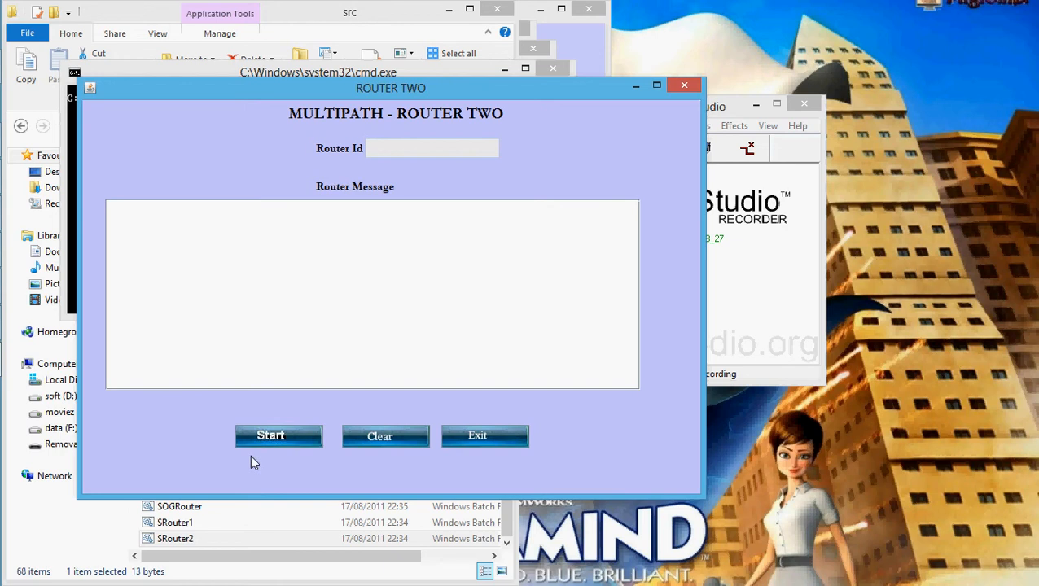
Step: Start Router Two to show its id, then bring back the multipath source window
left_click(263, 440)
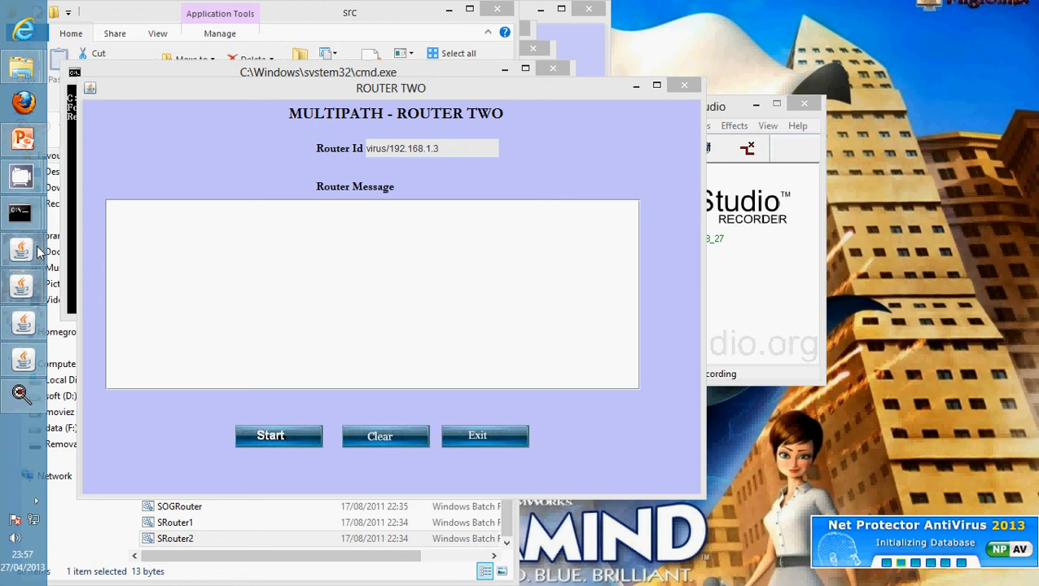
left_click(23, 251)
left_click(134, 301)
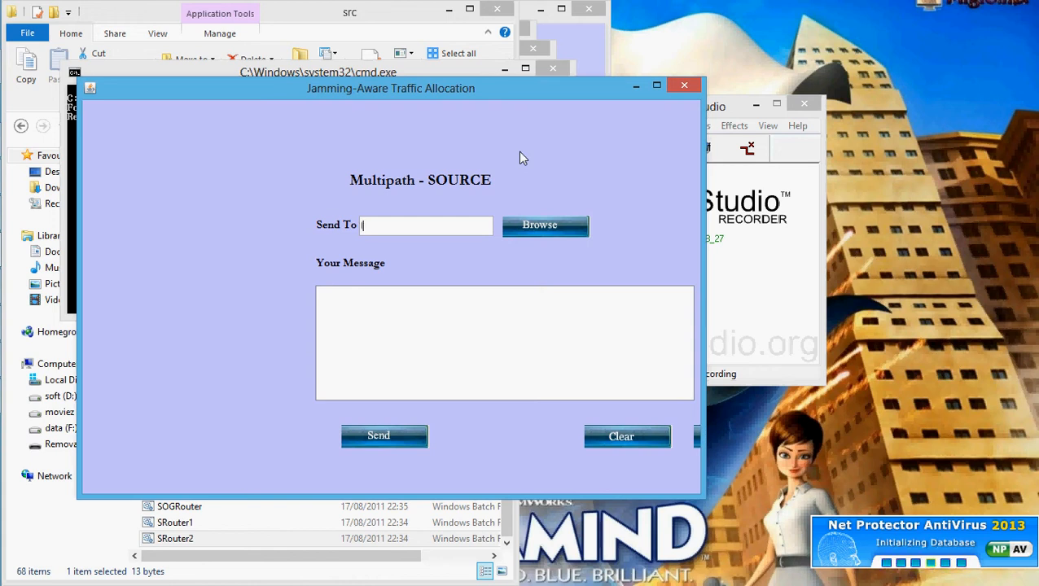
type("lo")
type("cal")
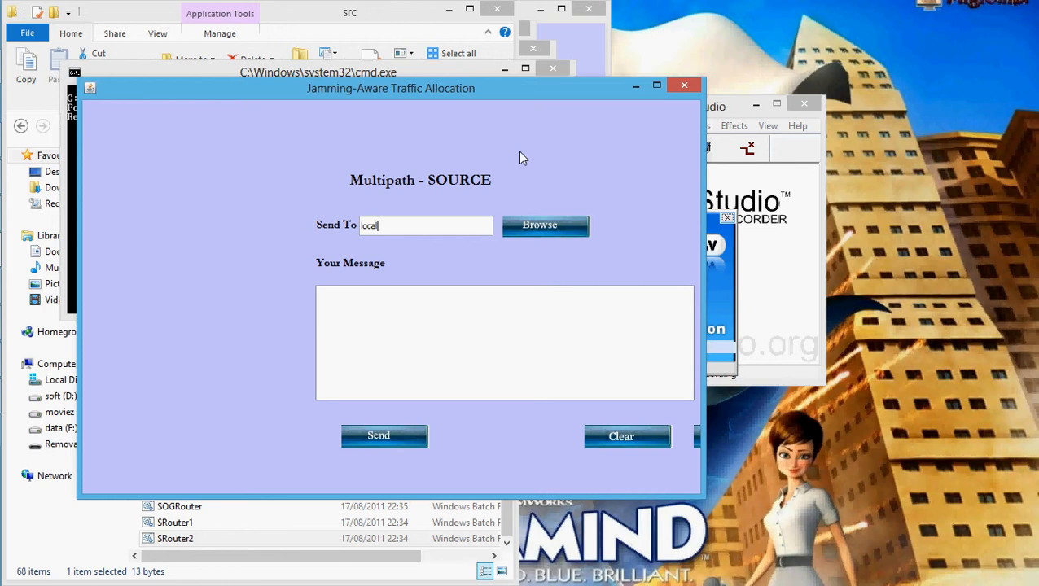
type("hos")
type("t")
Step: Browse for a message file, looking through the removable disk and a Word document
left_click(544, 226)
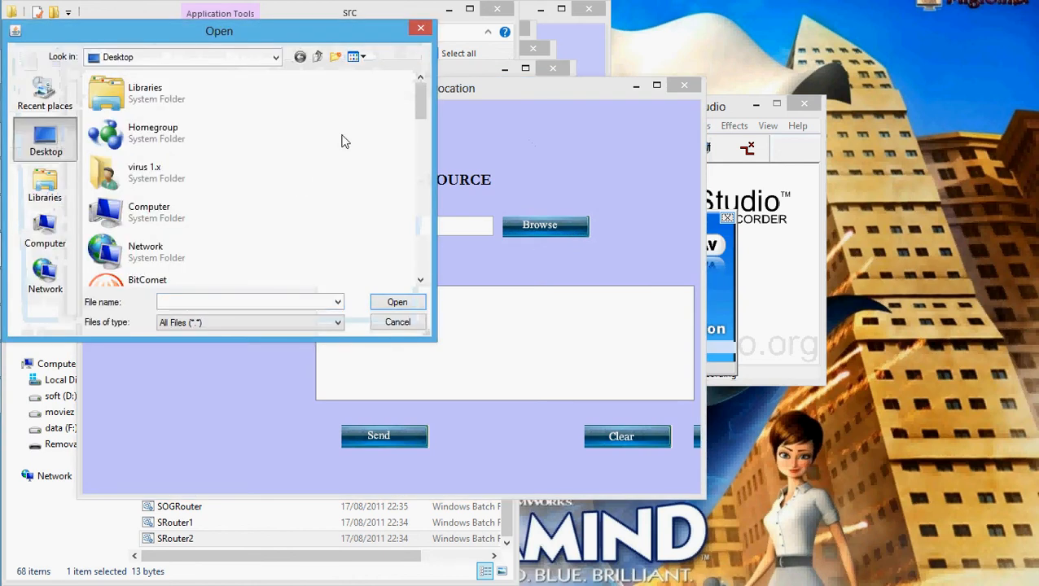
scroll(323, 210, "down", 3)
scroll(324, 210, "down", 3)
scroll(324, 210, "down", 3)
scroll(324, 210, "down", 3)
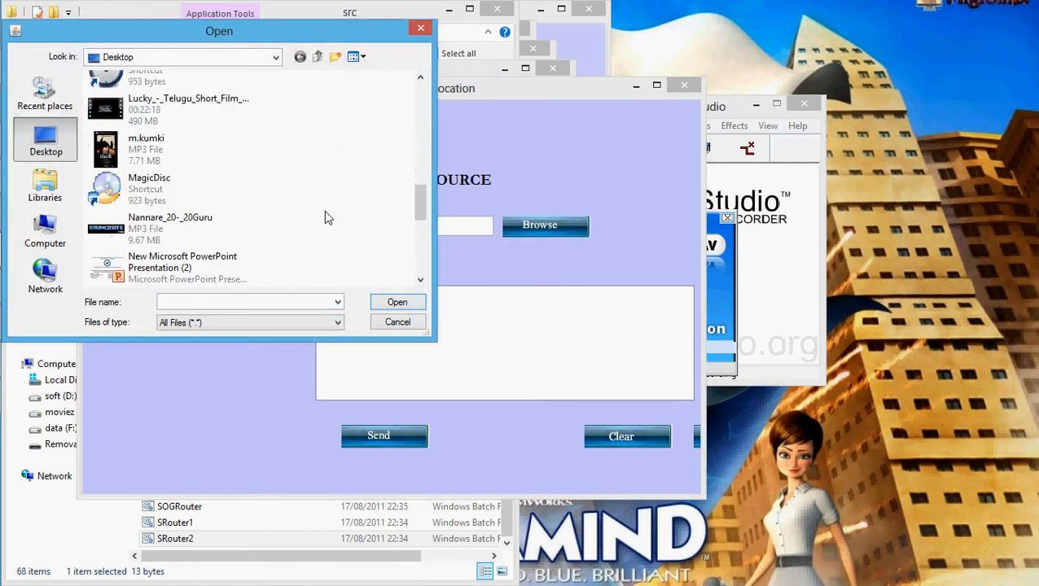
scroll(324, 210, "down", 3)
scroll(324, 210, "down", 2)
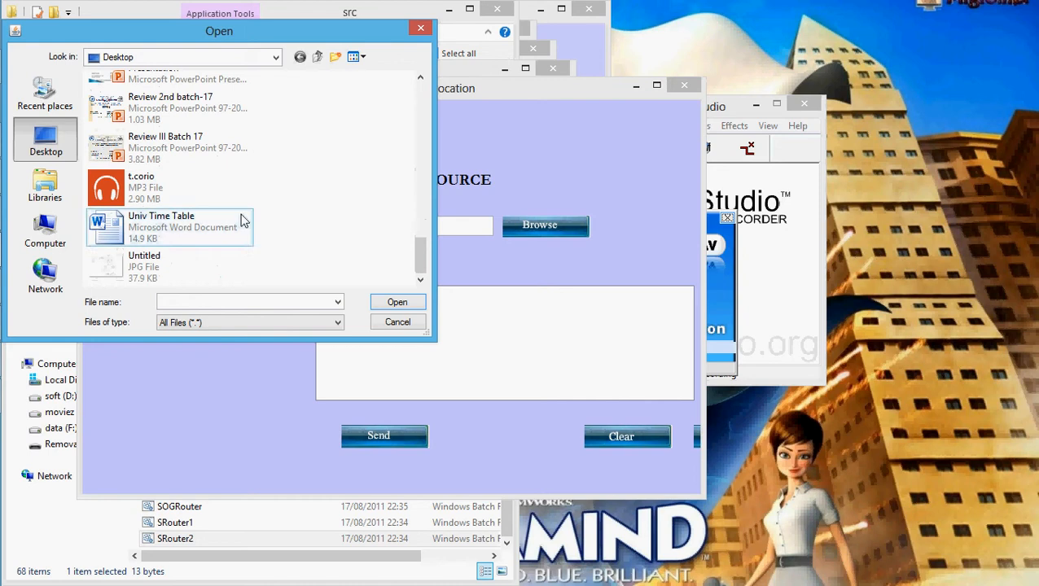
scroll(322, 208, "up", 3)
scroll(244, 216, "up", 3)
scroll(242, 218, "up", 3)
scroll(245, 220, "up", 3)
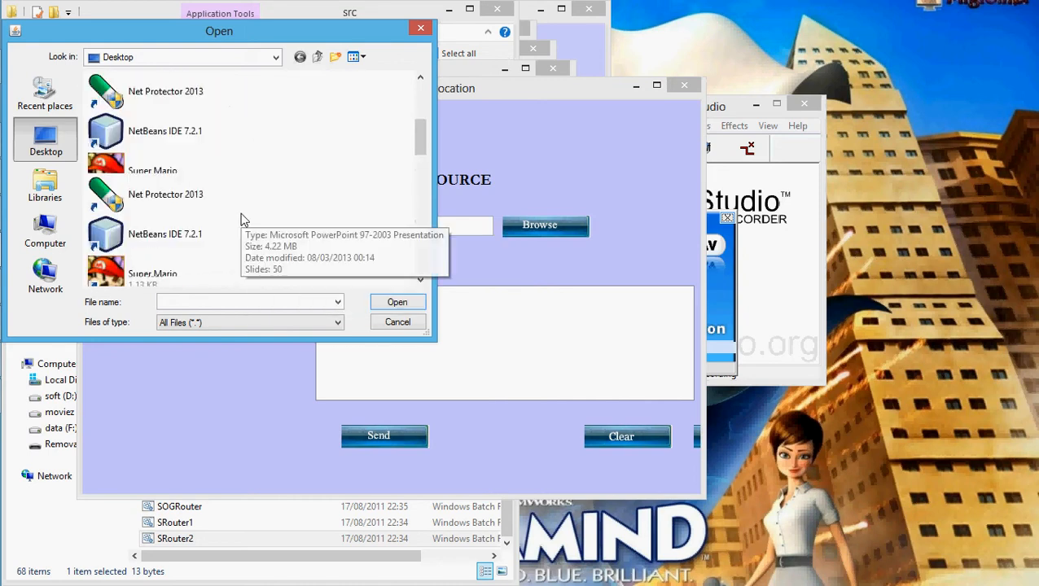
scroll(244, 220, "up", 3)
scroll(245, 220, "up", 3)
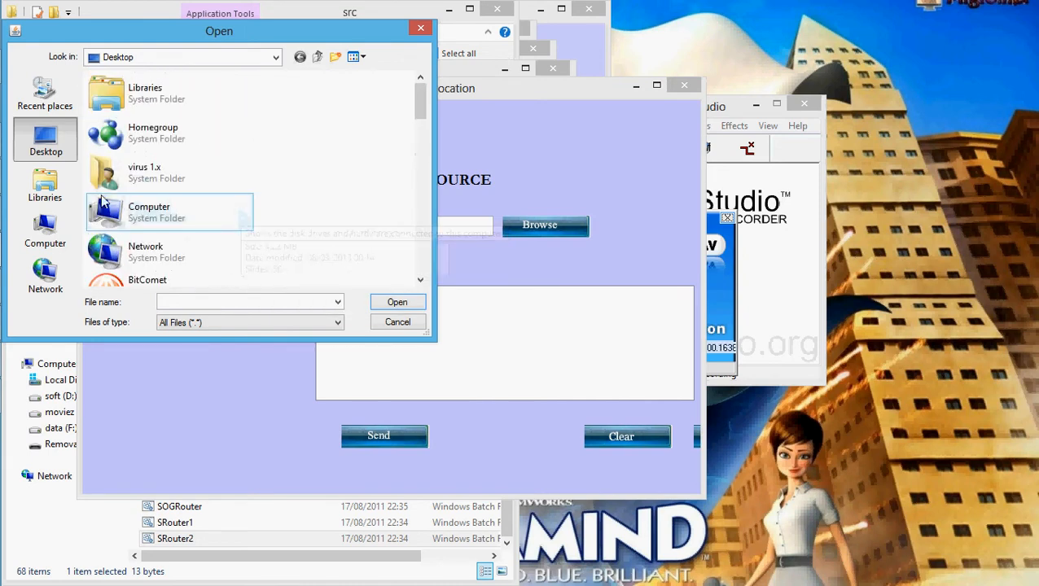
left_click(46, 232)
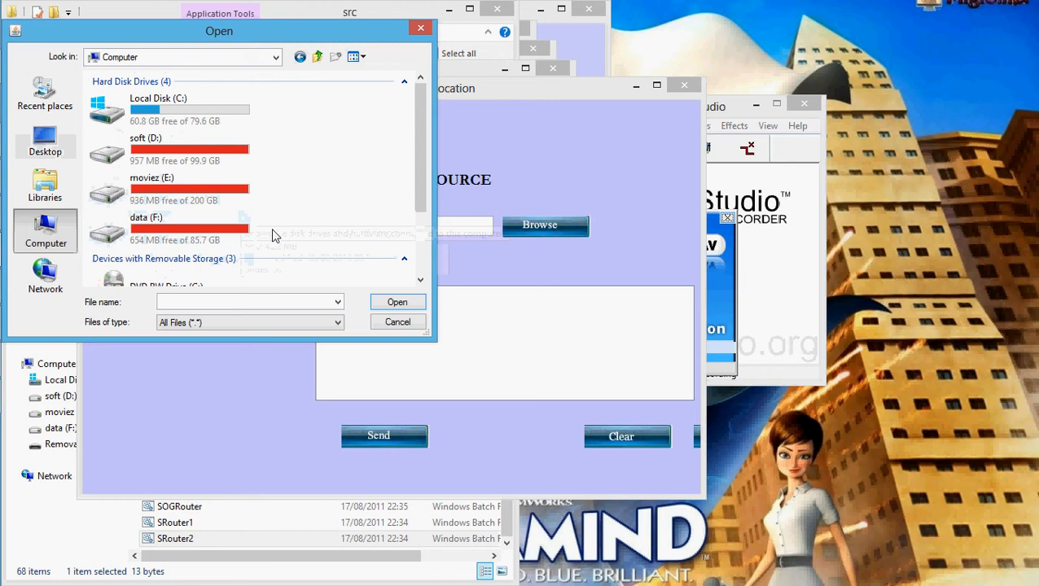
scroll(318, 204, "down", 3)
left_click(240, 224)
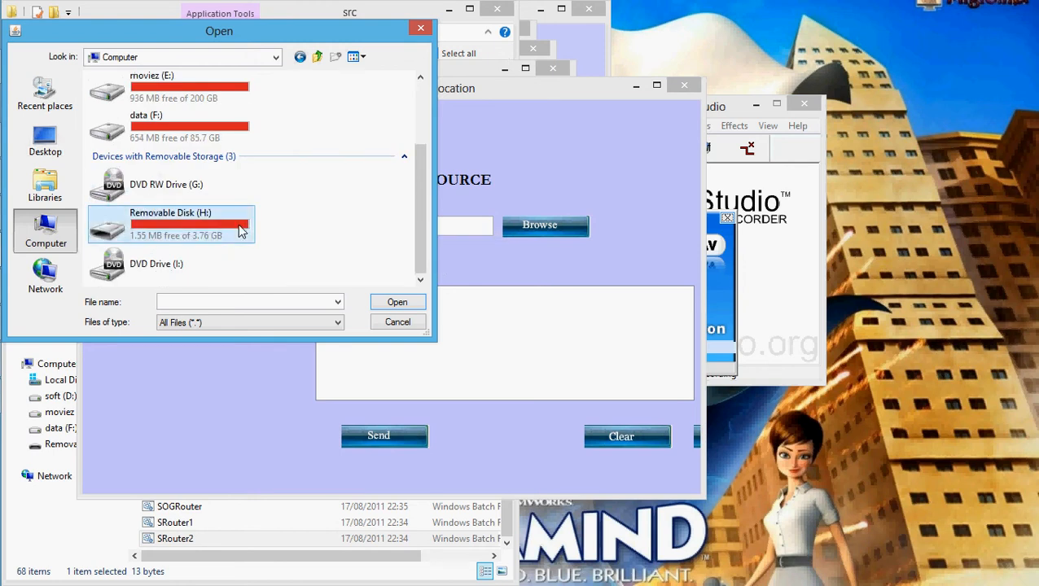
left_click(240, 228)
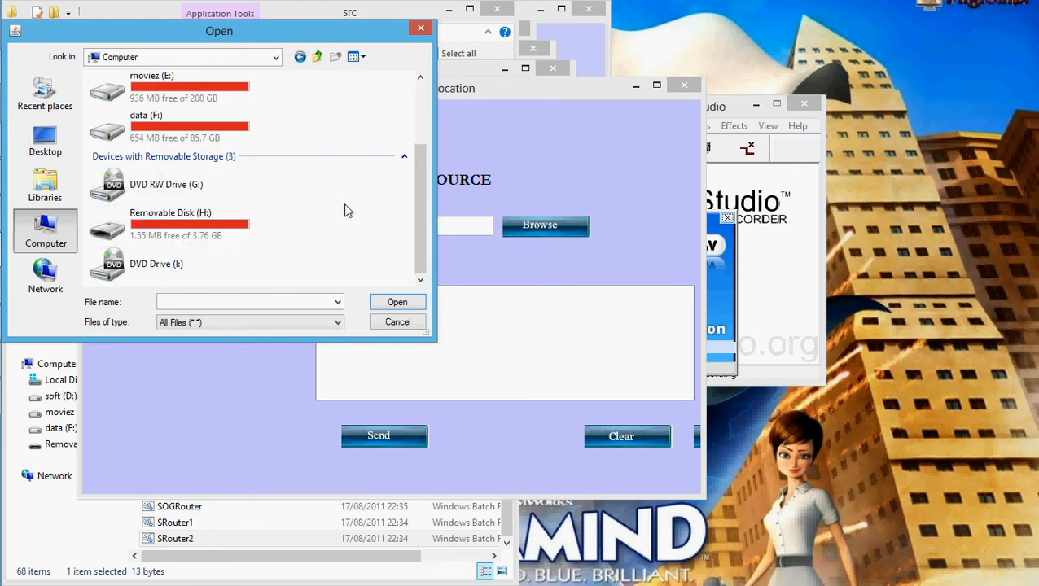
double_click(171, 232)
scroll(271, 225, "down", 5)
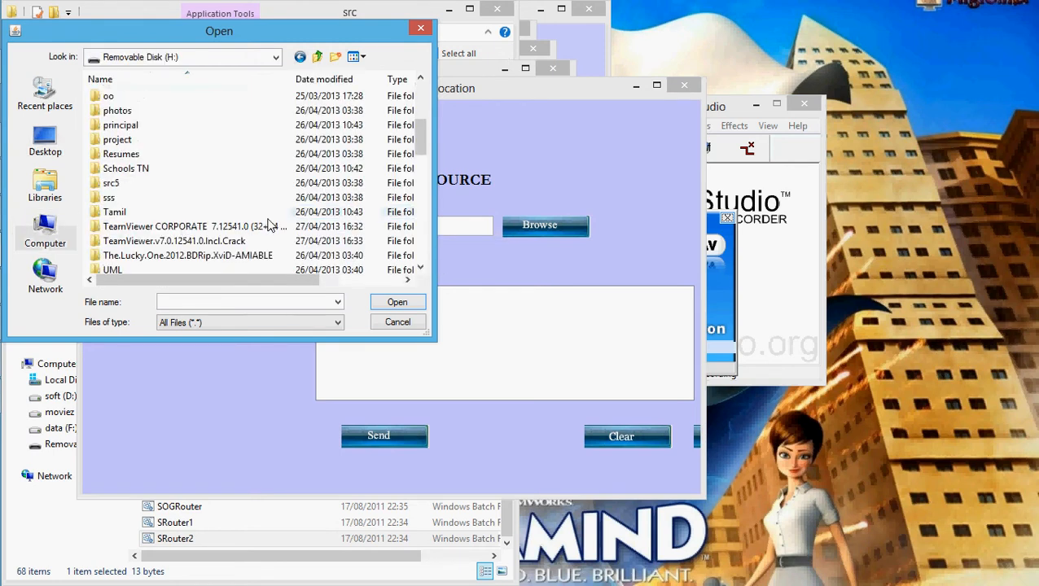
scroll(271, 225, "down", 5)
scroll(271, 224, "down", 3)
scroll(271, 224, "down", 3)
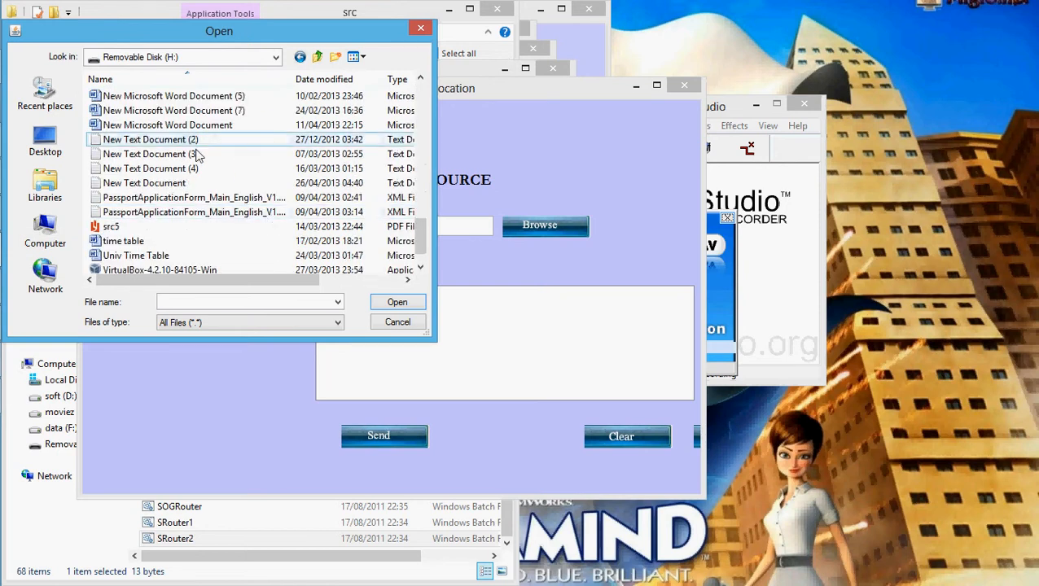
scroll(163, 201, "down", 1)
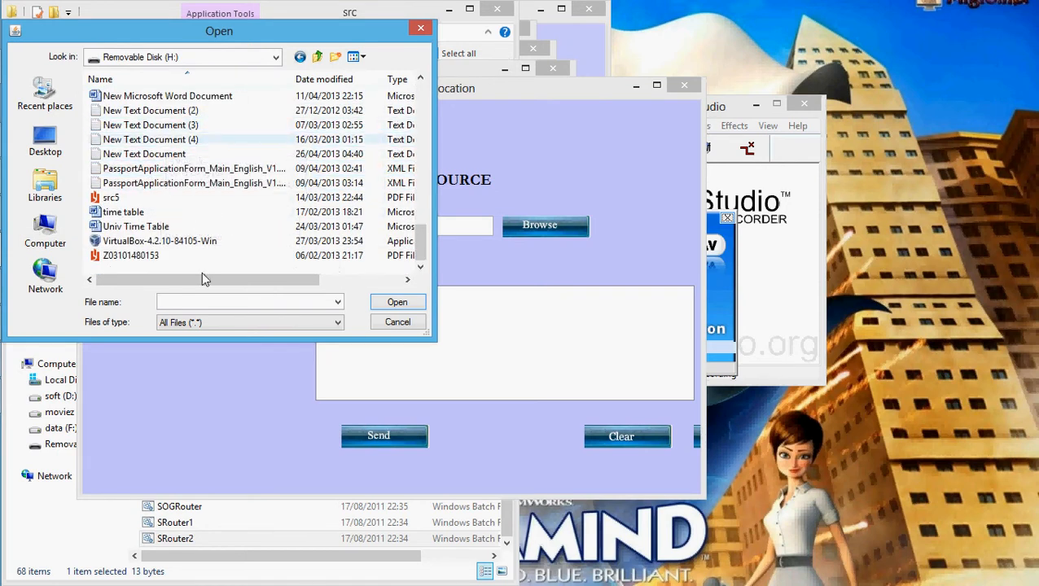
left_click_drag(200, 283, 381, 284)
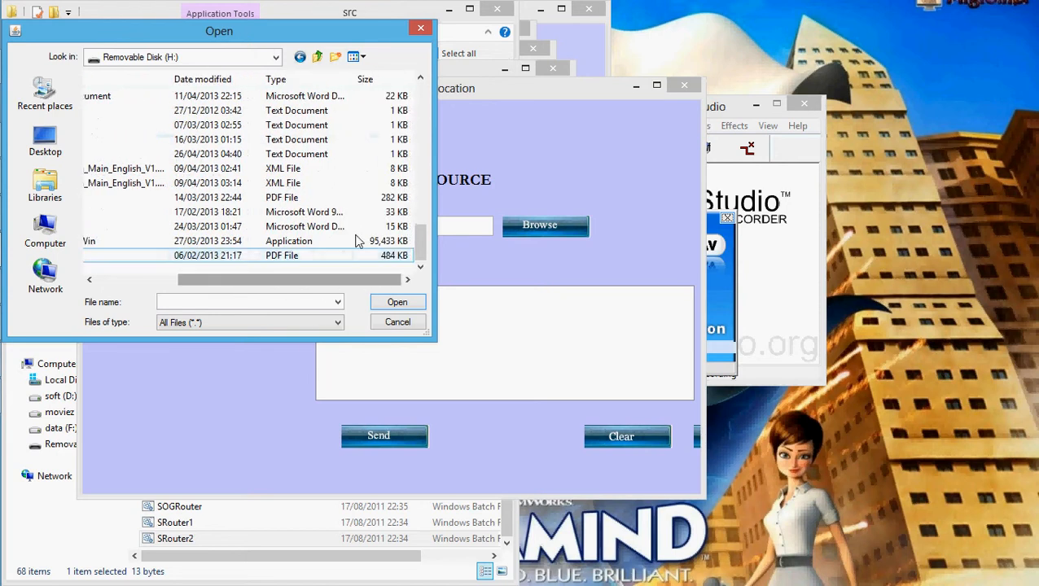
scroll(358, 236, "up", 5)
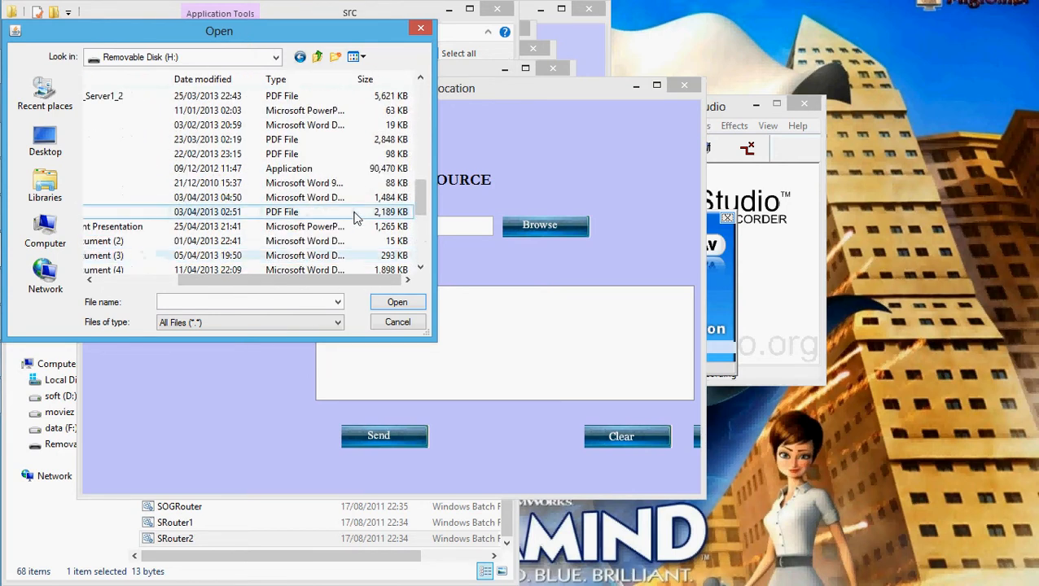
left_click(287, 269)
scroll(287, 270, "down", 1)
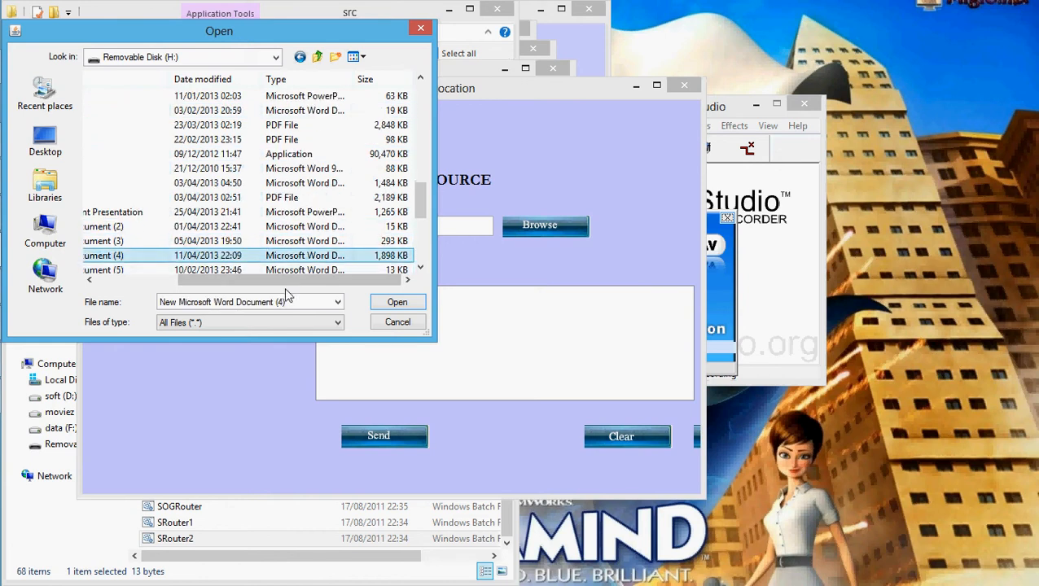
Step: Load New Text Document from the Desktop as the source's message
left_click(796, 232)
left_click(612, 147)
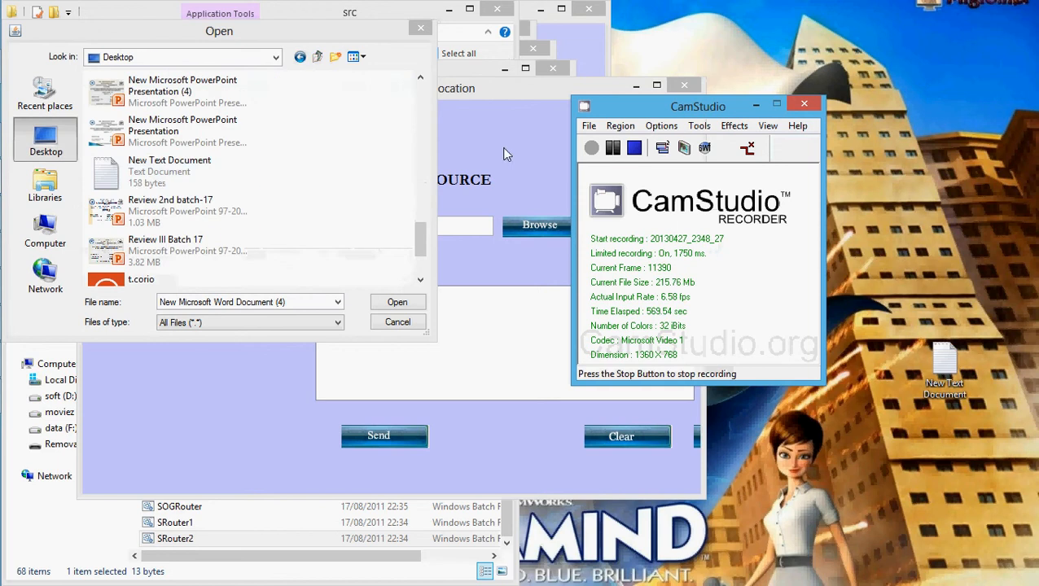
left_click(149, 175)
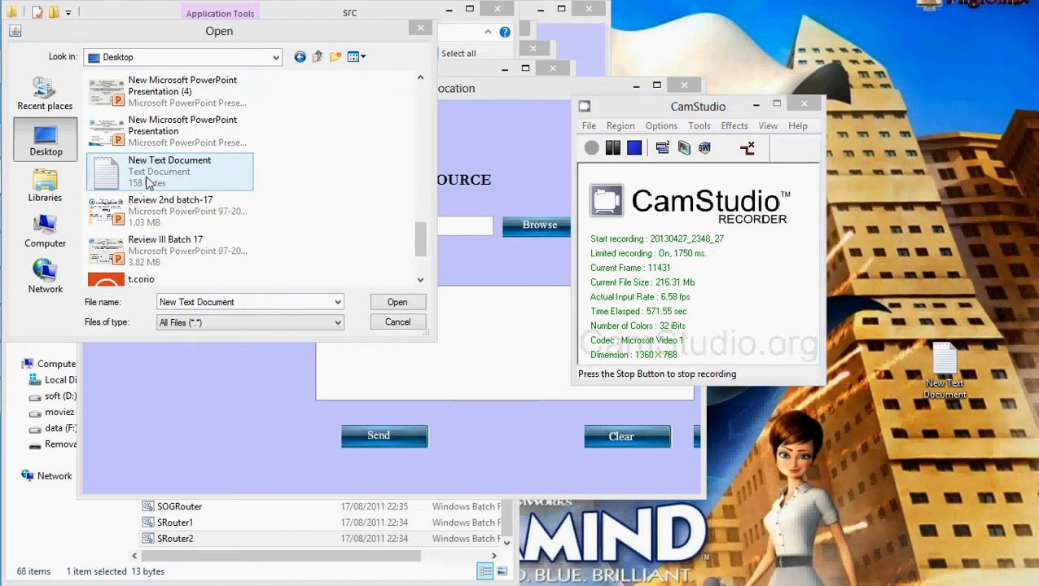
left_click(149, 179)
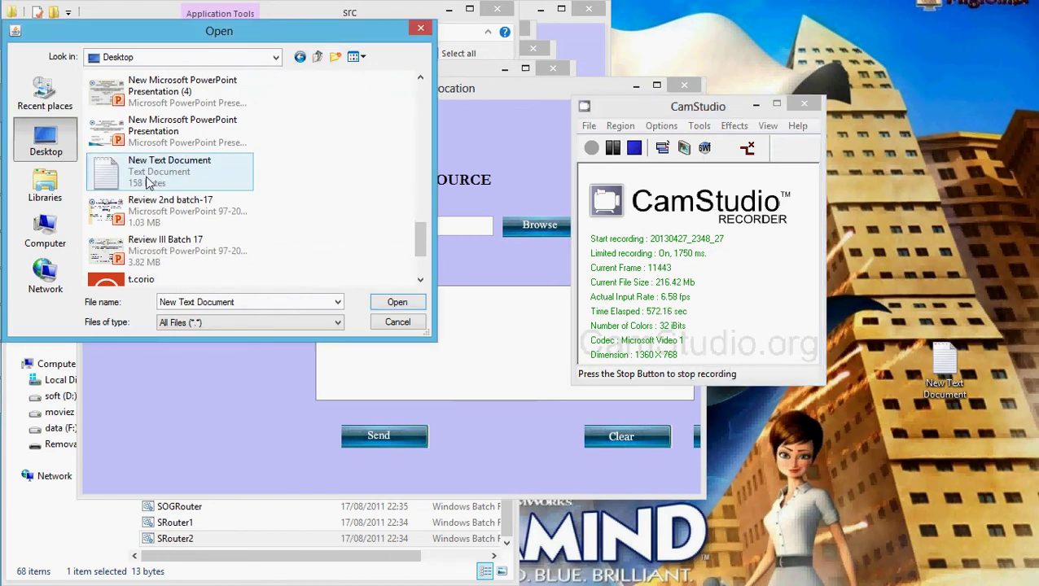
left_click(397, 302)
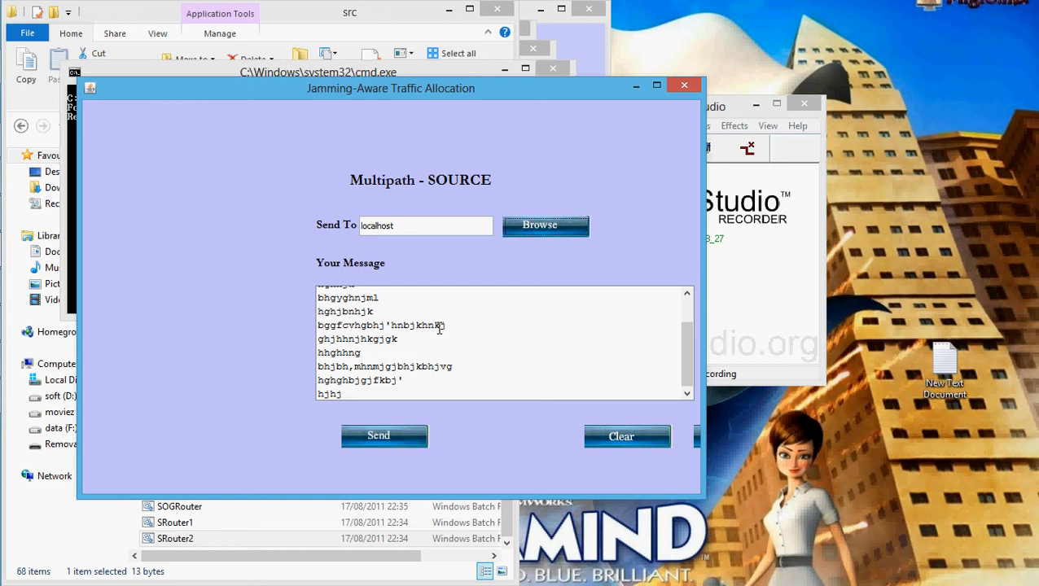
scroll(439, 328, "up", 3)
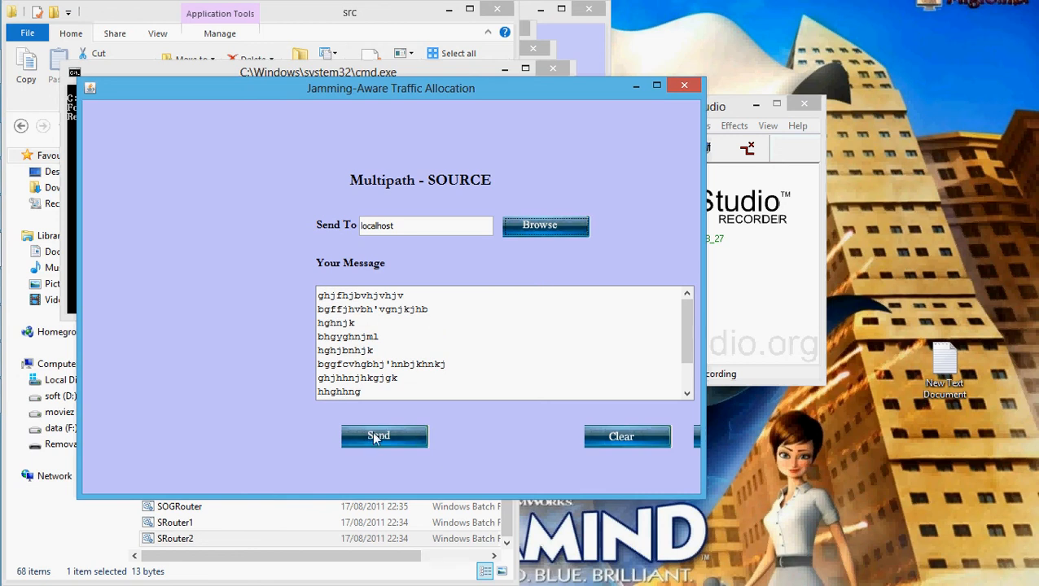
Step: Send the message, bringing up the Hiding Schemes choice
left_click(372, 431)
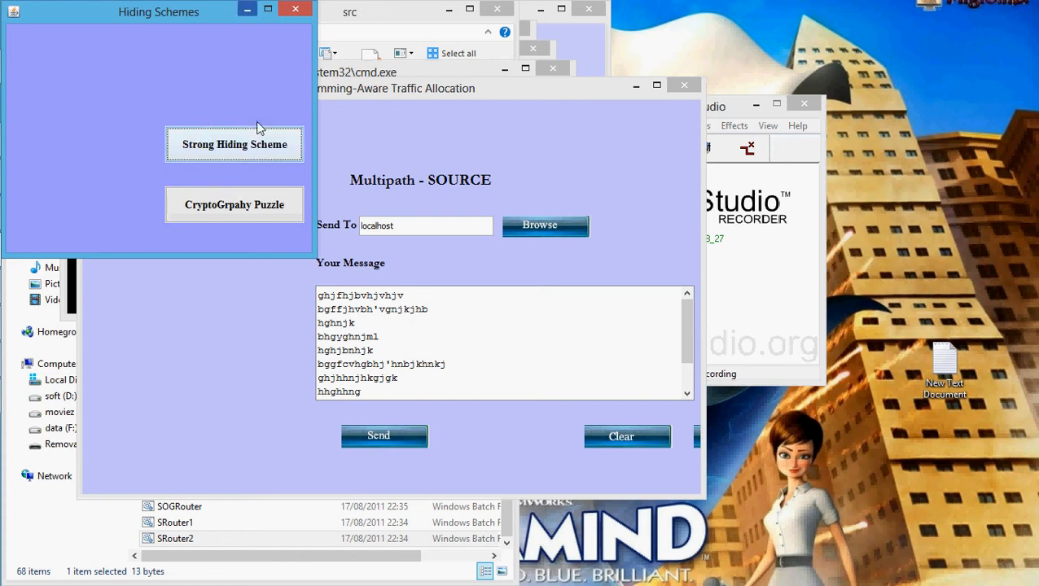
Step: Apply the Strong Hiding Scheme with user key 5 and hide the message
left_click(202, 155)
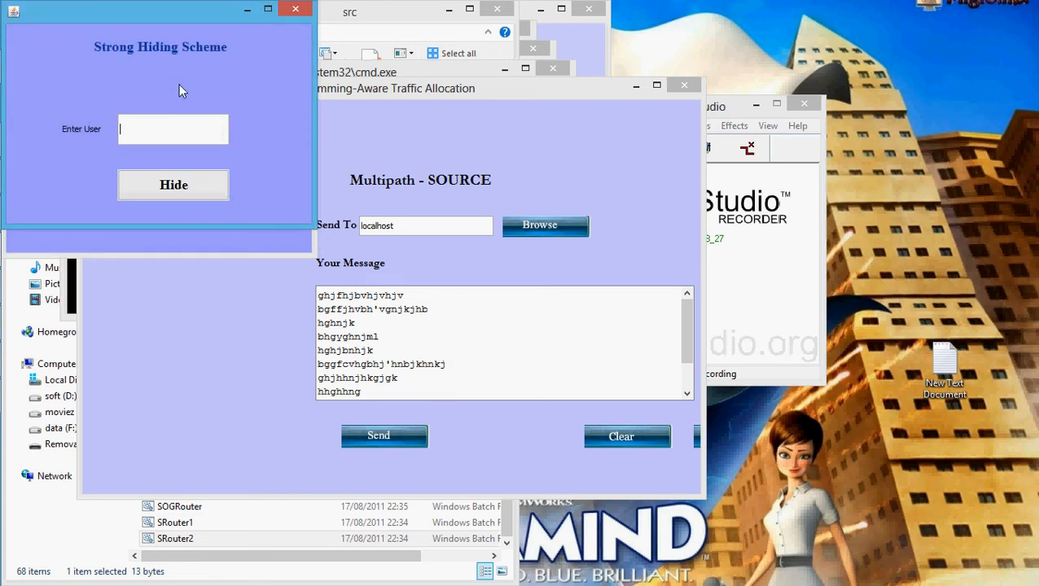
type("s")
left_click(139, 190)
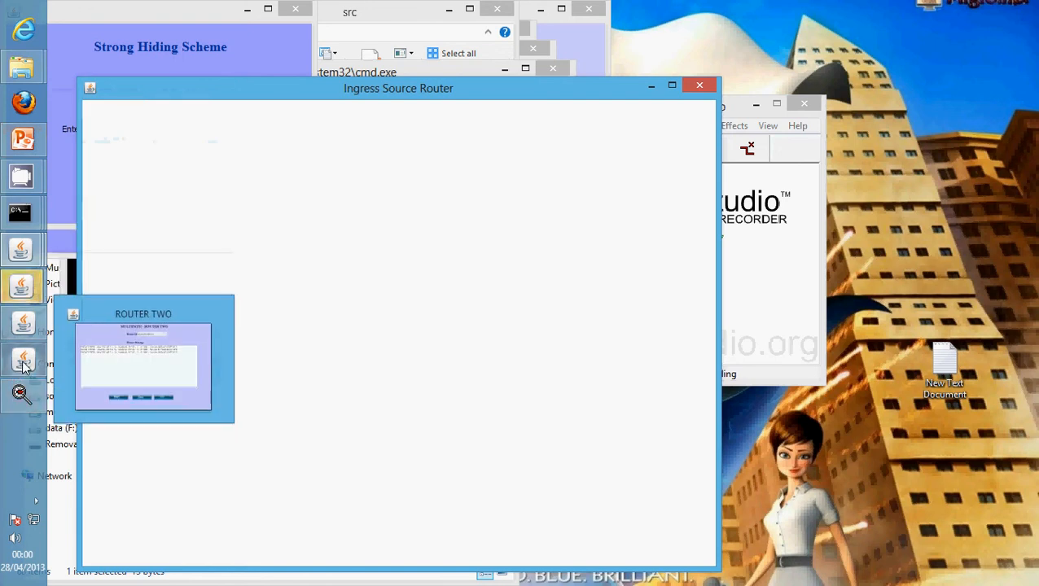
mouse_move(21, 286)
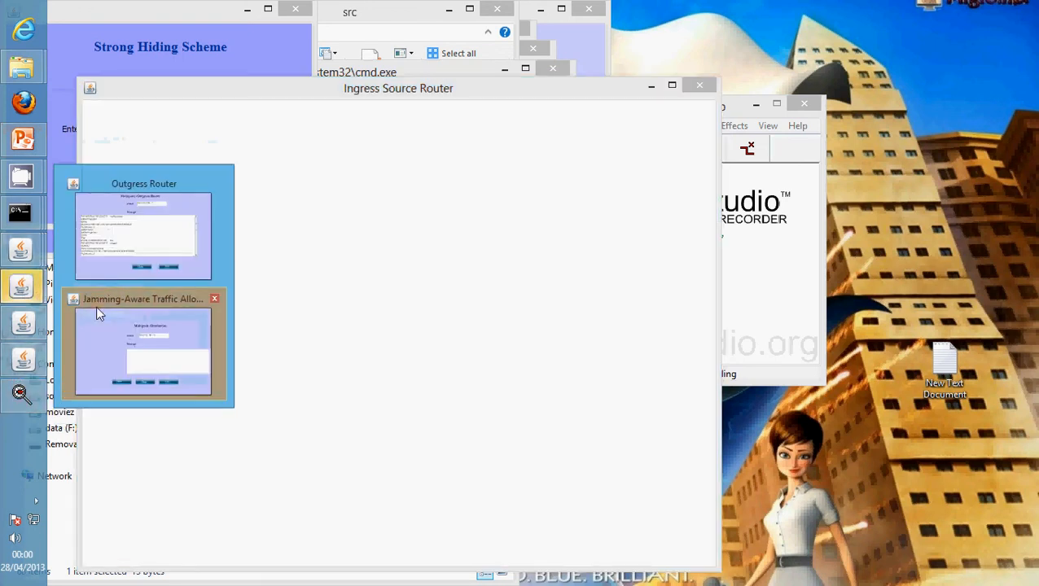
Step: Accept the incoming message at the destination and dismiss the all-packets-transmitted notice at the router
left_click(96, 306)
left_click(367, 311)
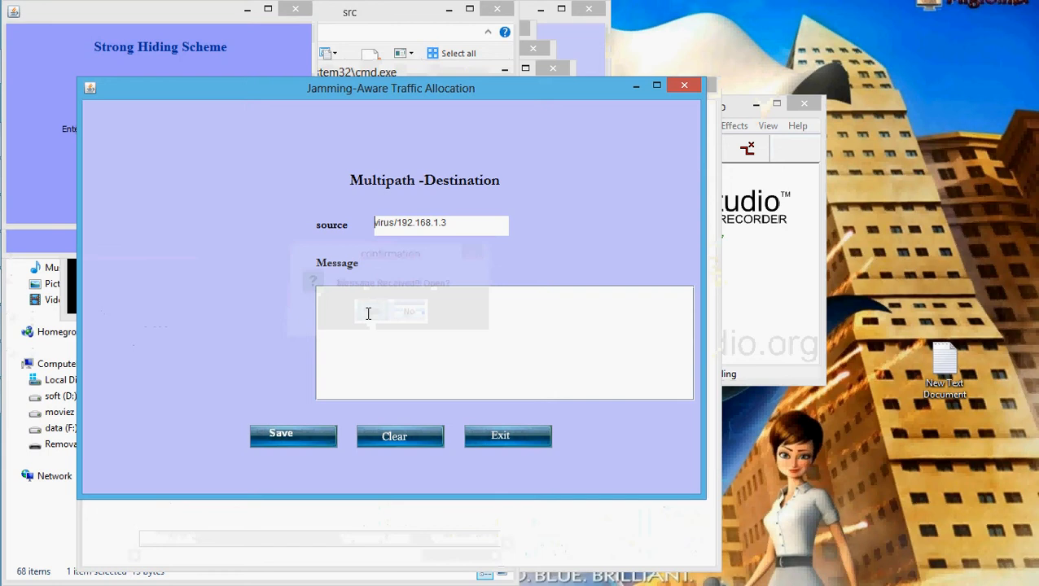
left_click(22, 251)
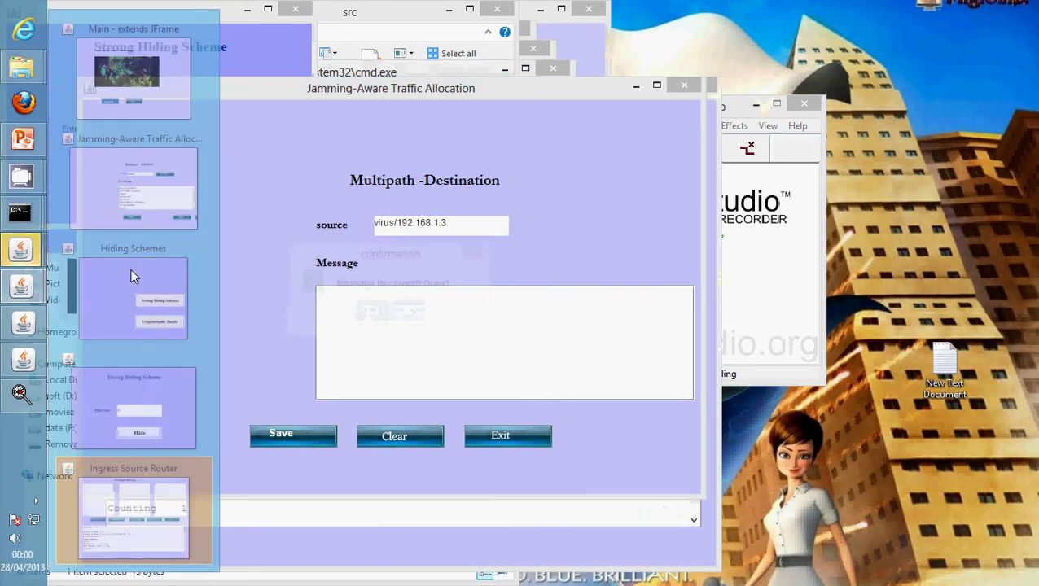
left_click(147, 519)
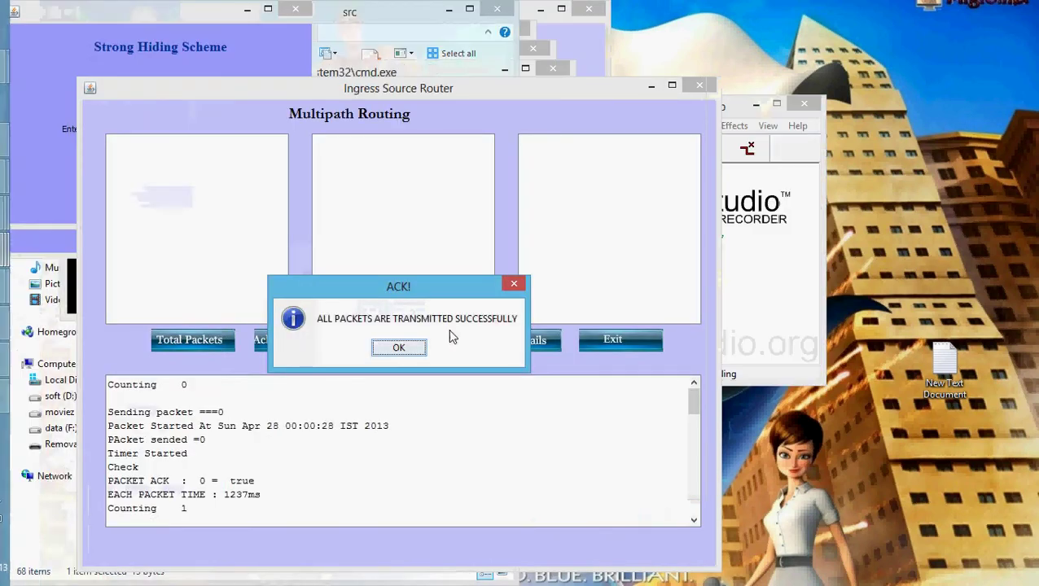
left_click(399, 348)
Step: Display the router's Total Packets, Acknowledgement and Lost Packets lists
left_click(188, 340)
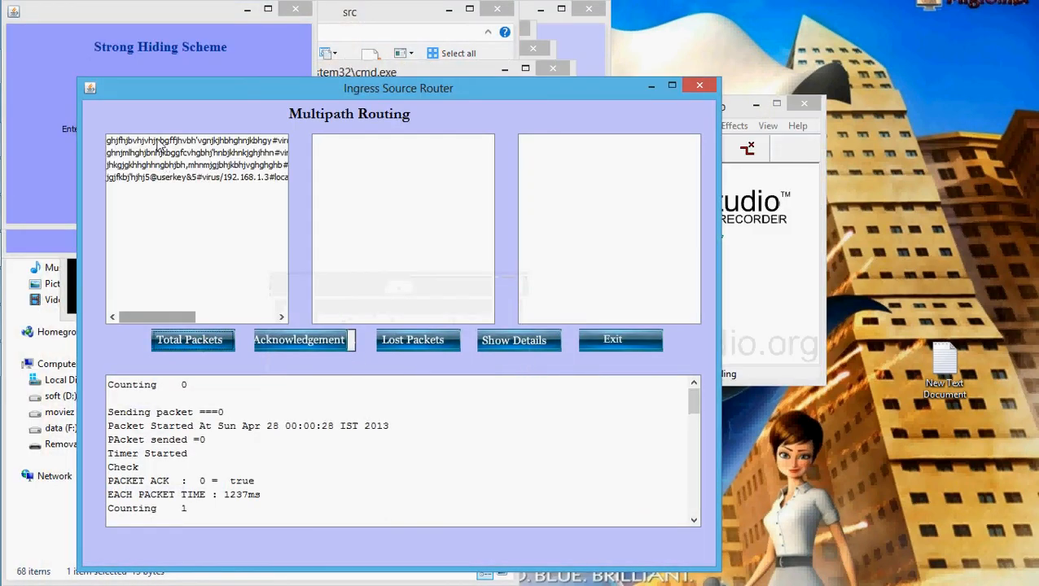
left_click(269, 341)
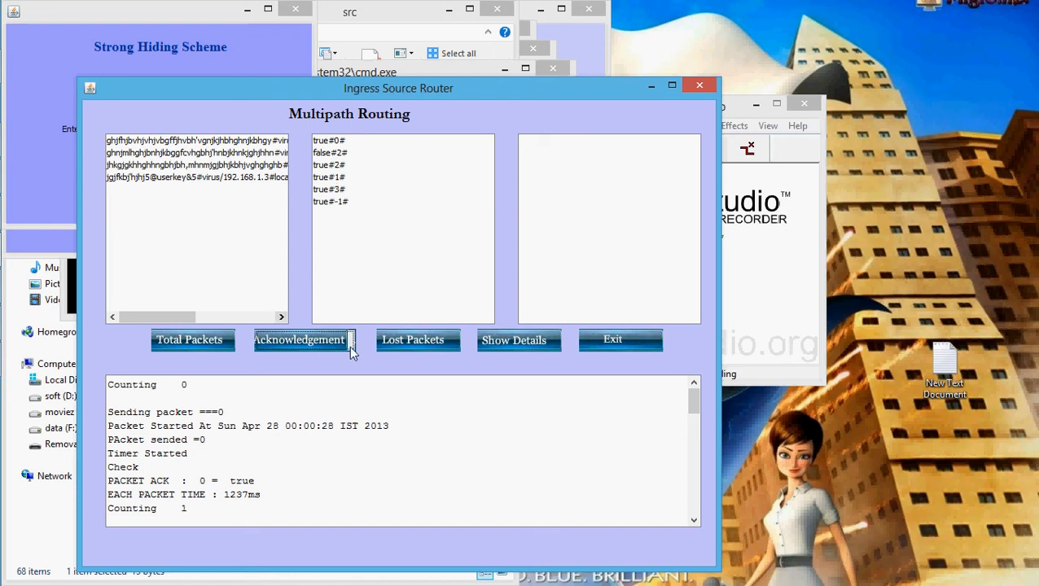
left_click(435, 342)
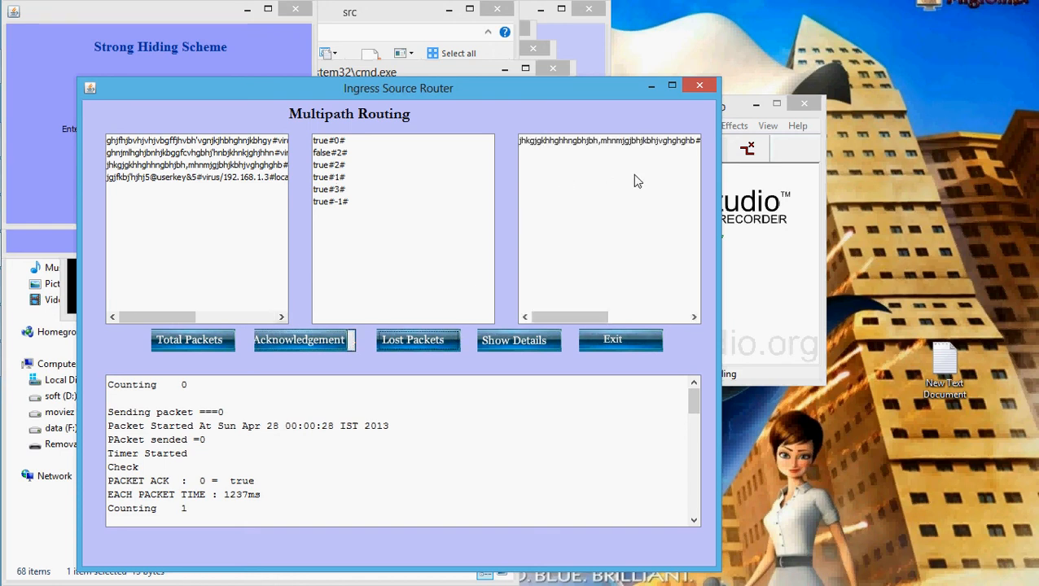
scroll(632, 173, "right", 3)
scroll(600, 201, "right", 3)
scroll(602, 201, "left", 3)
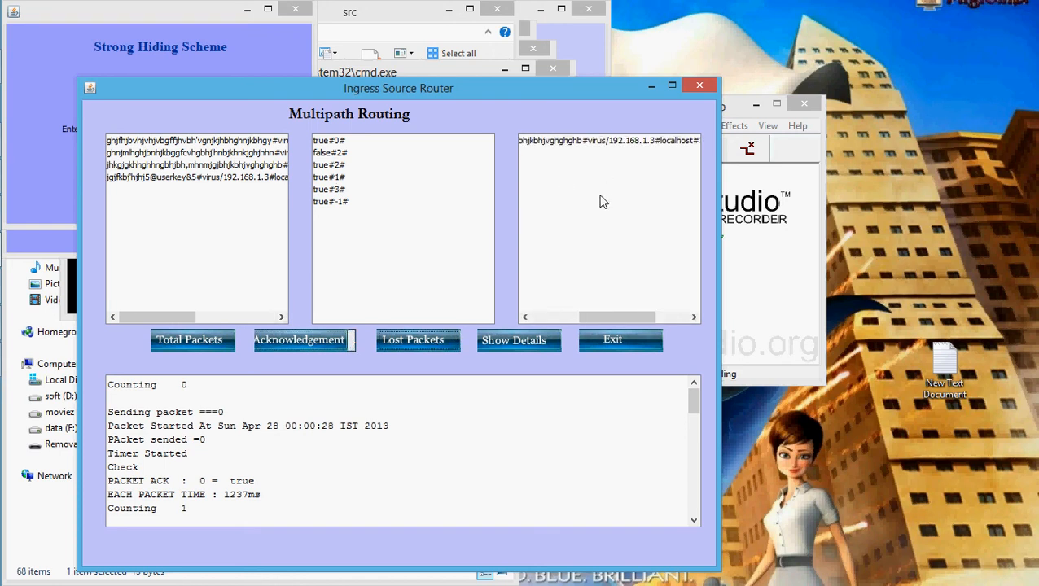
scroll(582, 193, "left", 2)
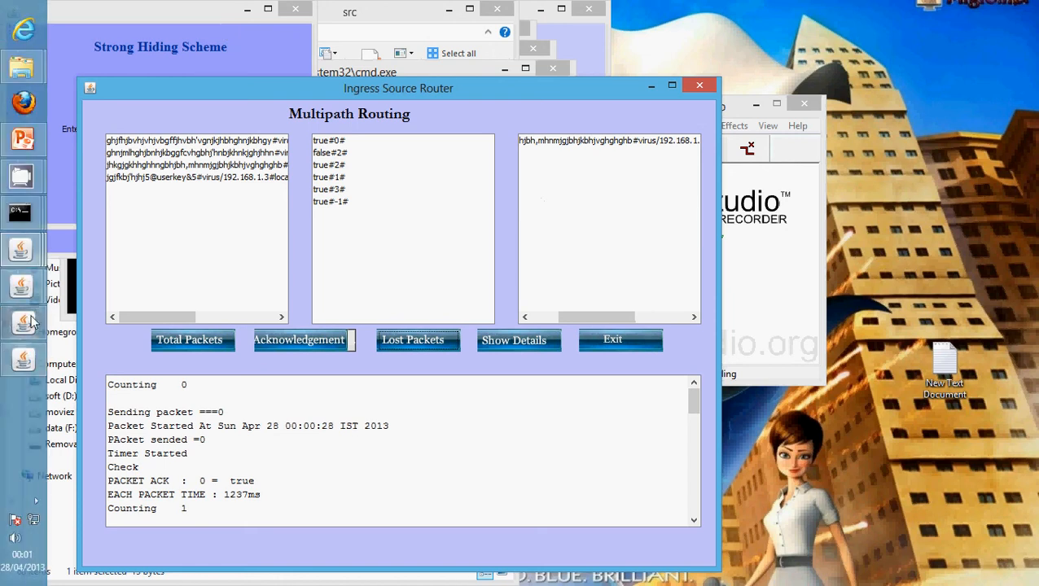
Step: Reveal the received message at the Multipath Destination using key 5
left_click(23, 284)
left_click(92, 309)
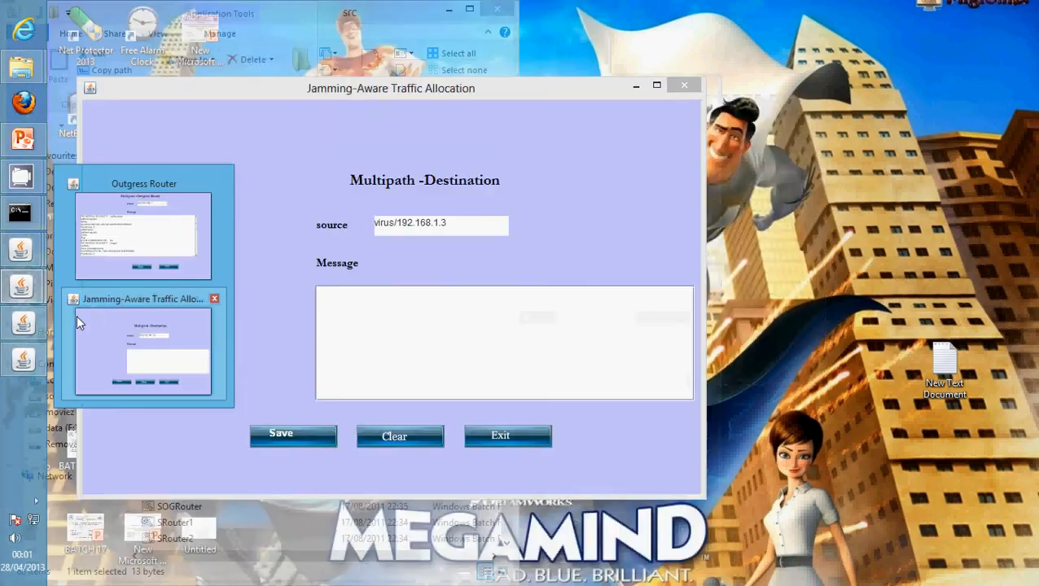
left_click(403, 362)
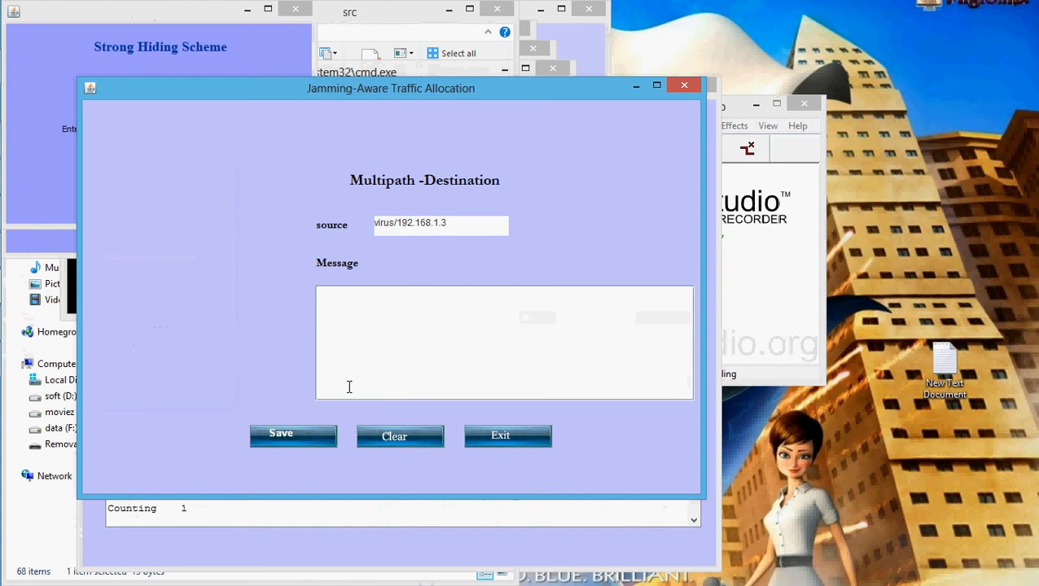
left_click(292, 434)
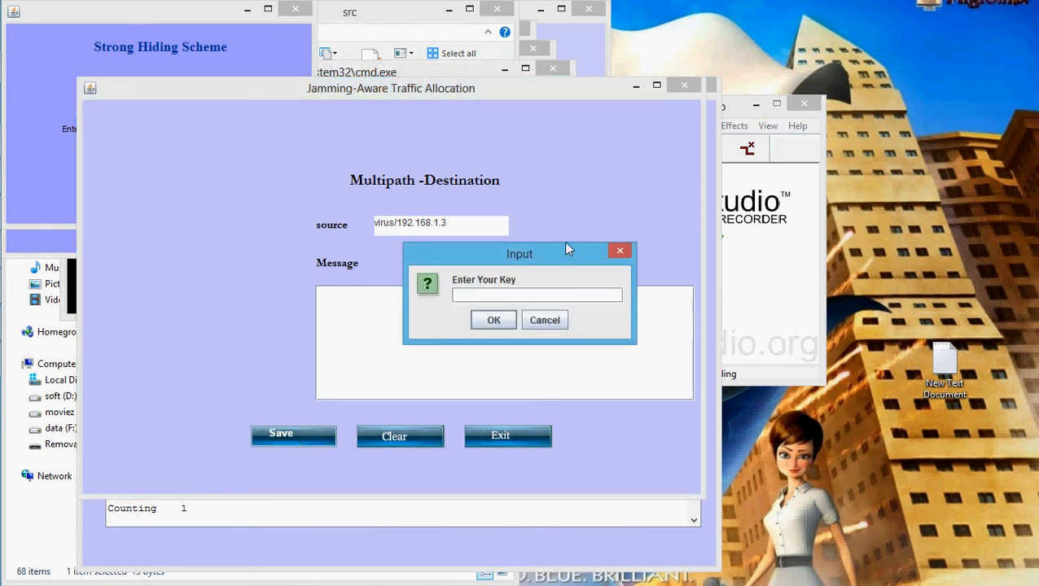
type("5")
left_click(493, 320)
scroll(422, 376, "up", 2)
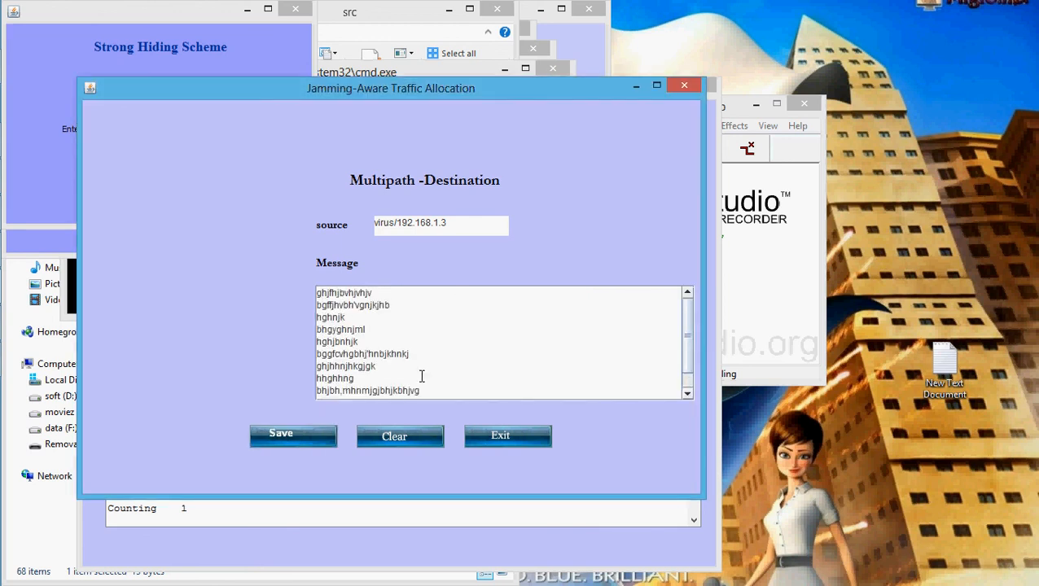
scroll(415, 350, "down", 2)
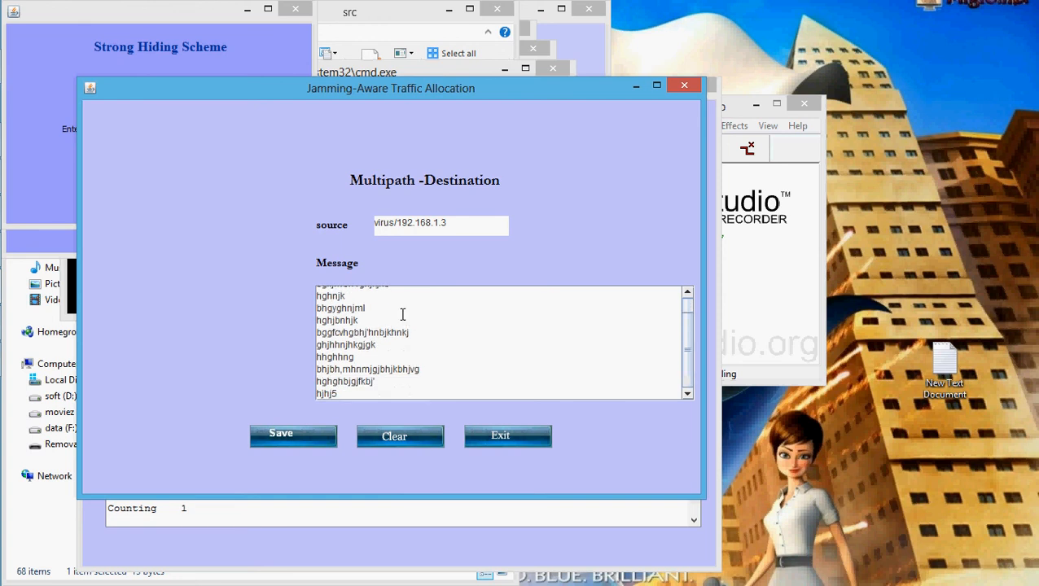
Step: Save the decoded message to file, confirming with key 5
left_click(271, 434)
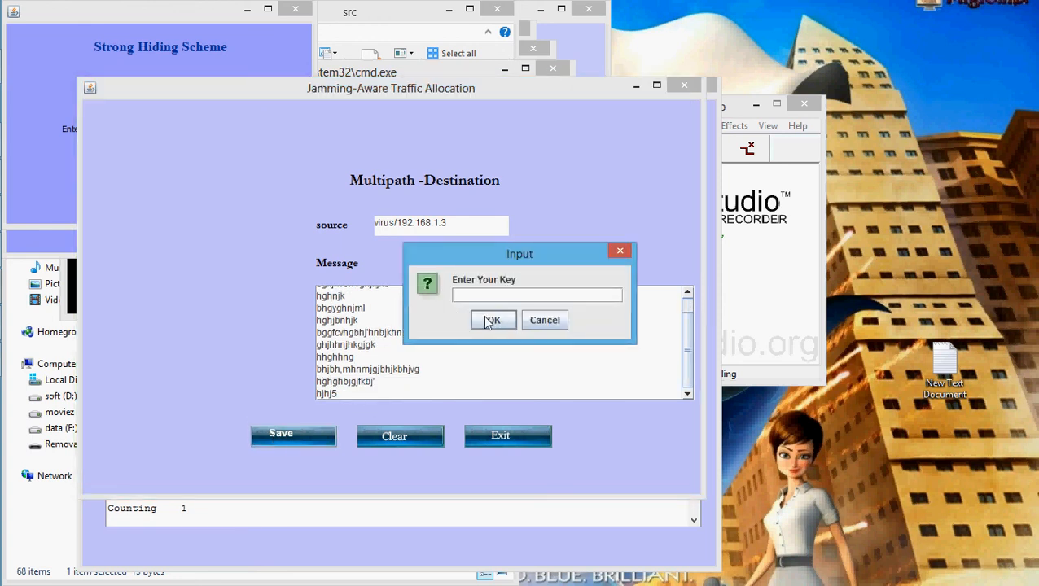
left_click(537, 302)
left_click(495, 321)
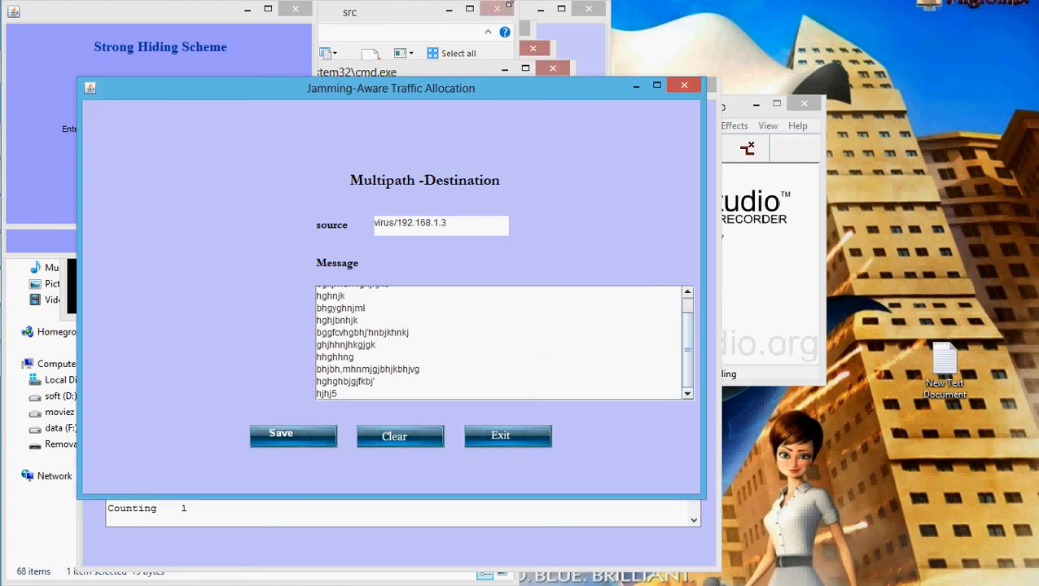
Step: View the saved output text file from the src folder in Notepad, then minimize Notepad
left_click(434, 53)
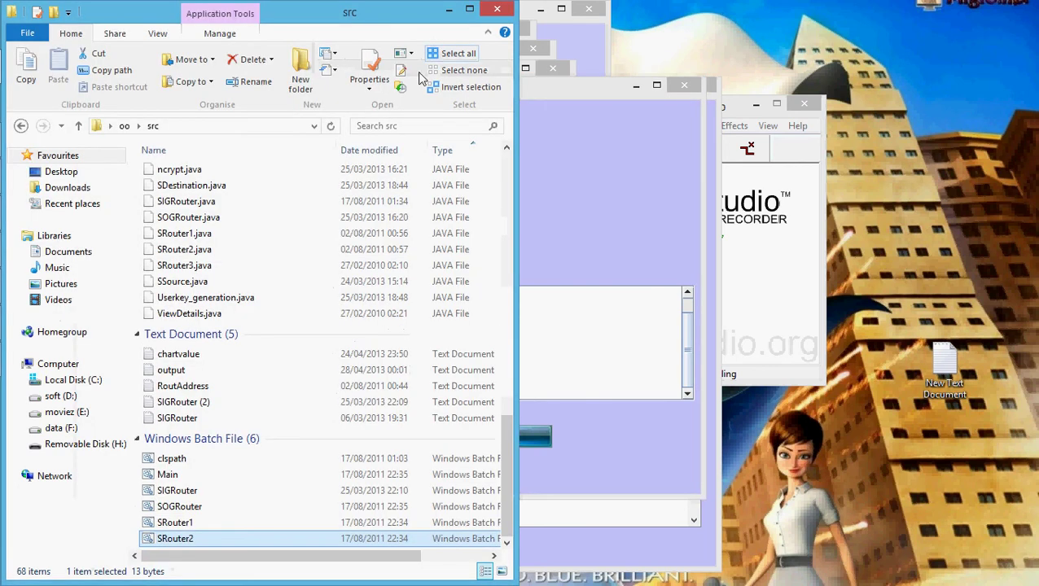
left_click(193, 371)
double_click(194, 377)
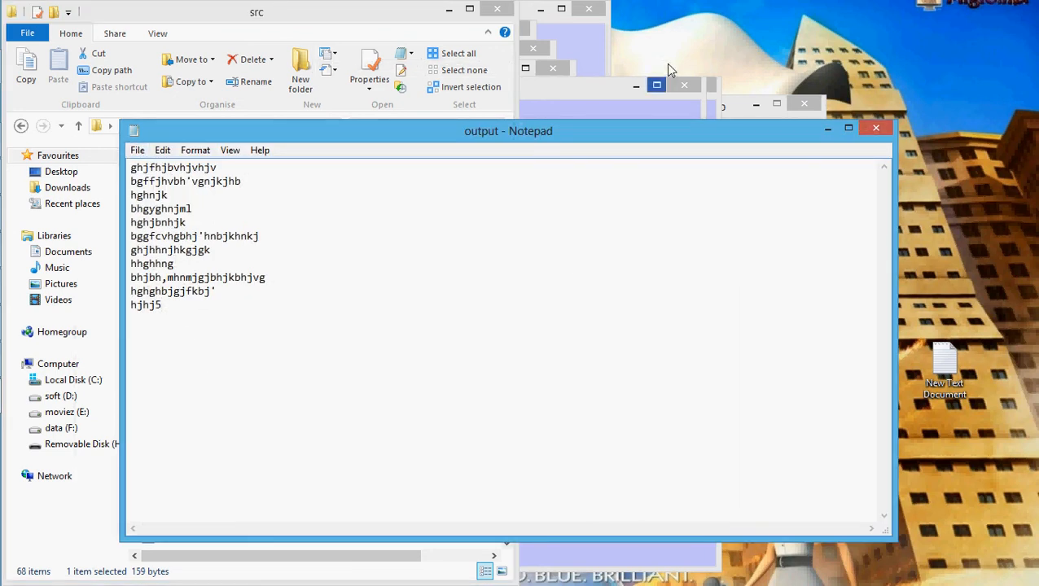
left_click(826, 130)
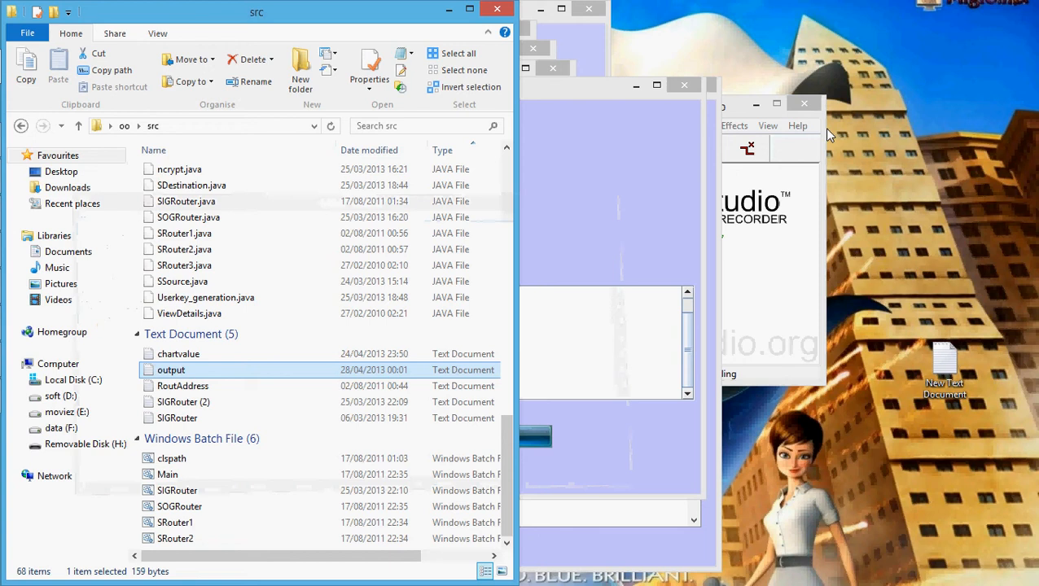